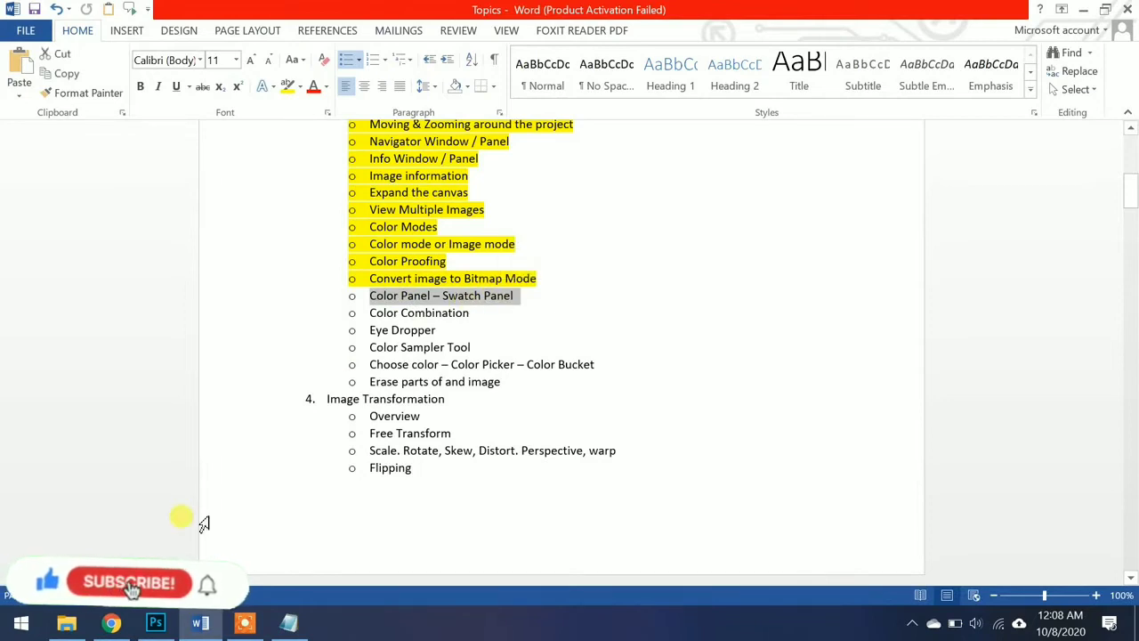
Step: Switch to Photoshop and look for the Color and Swatches entries among the available windows
left_click(156, 623)
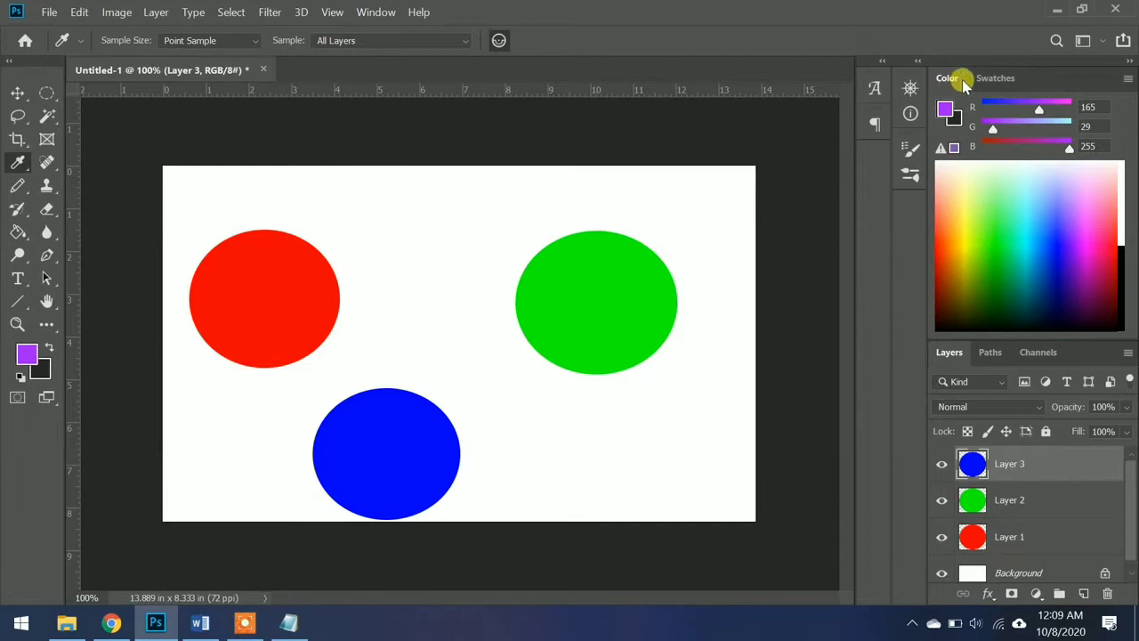
left_click(376, 13)
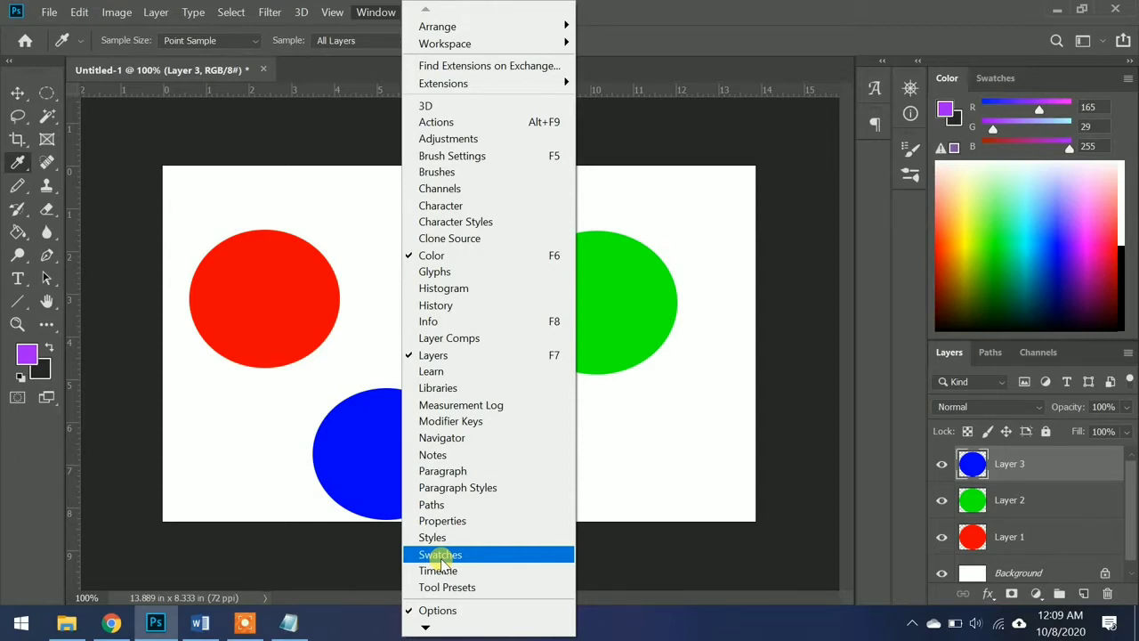
left_click(819, 276)
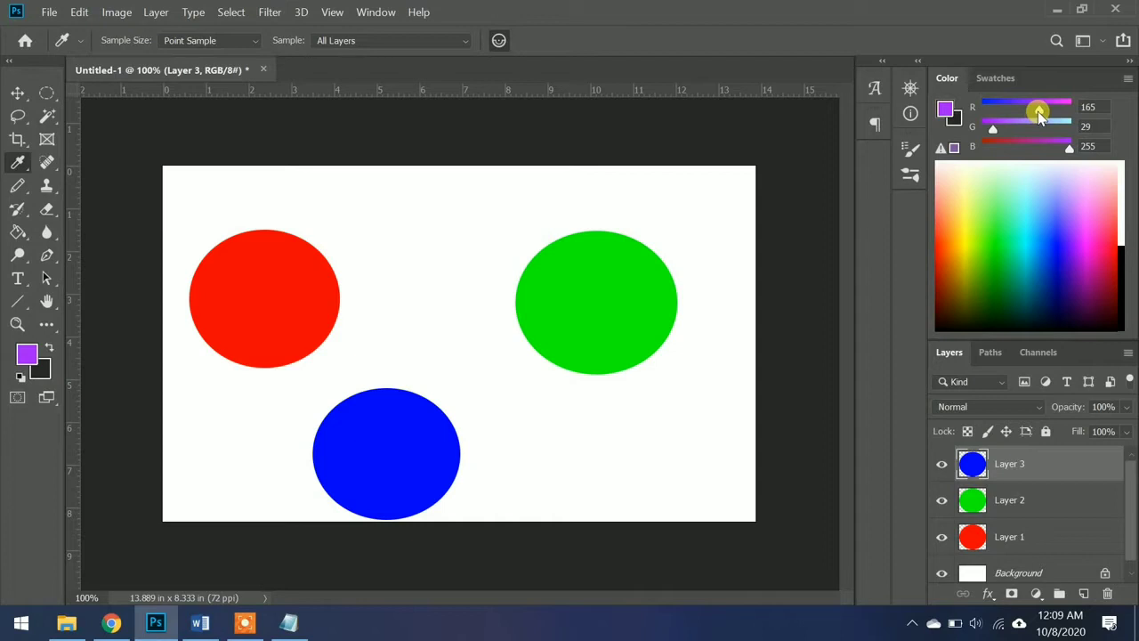
Step: Adjust the foreground colour's RGB values through magenta, white and red, finishing on black at R 0, G 0, B 0
left_click_drag(1039, 113, 1075, 120)
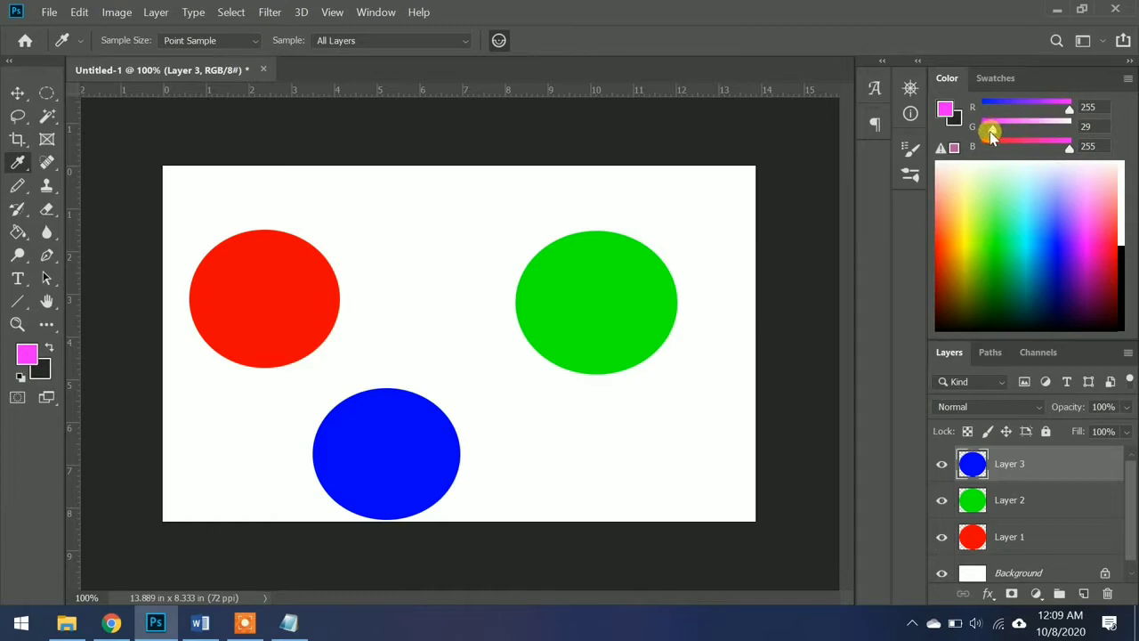
left_click_drag(993, 134, 1077, 134)
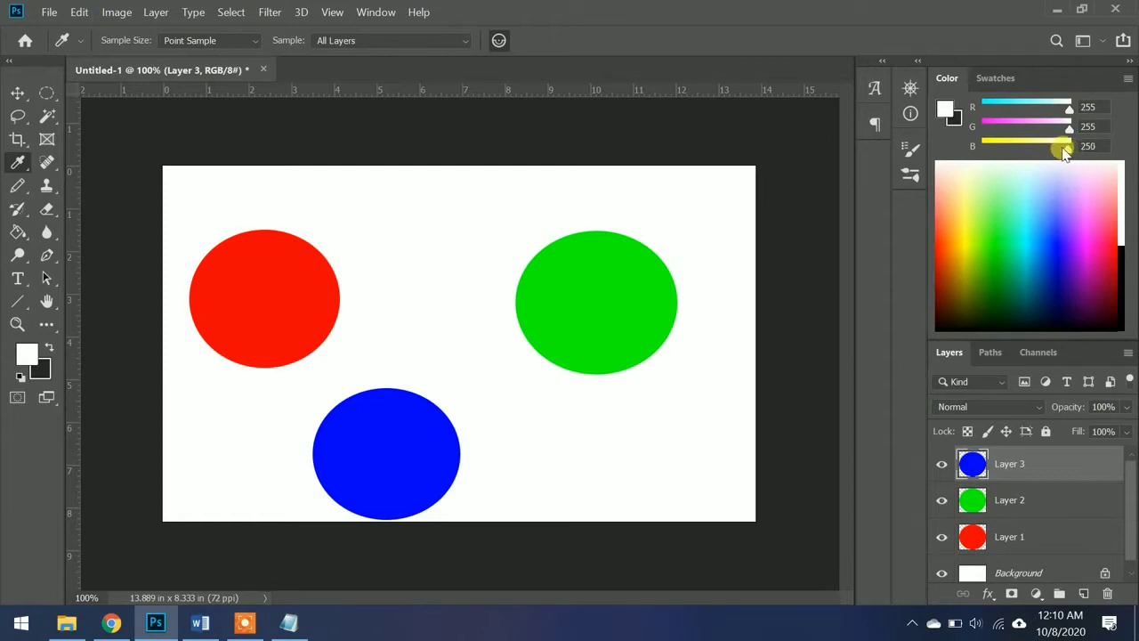
left_click_drag(1067, 147, 981, 146)
left_click_drag(1069, 128, 983, 128)
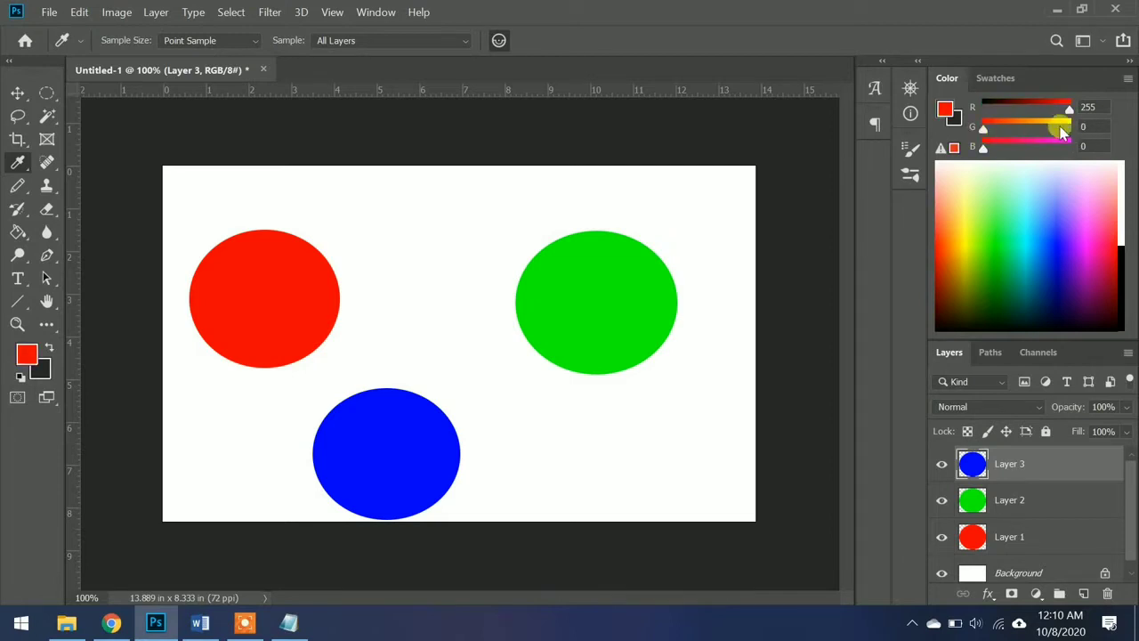
left_click_drag(1069, 114, 979, 114)
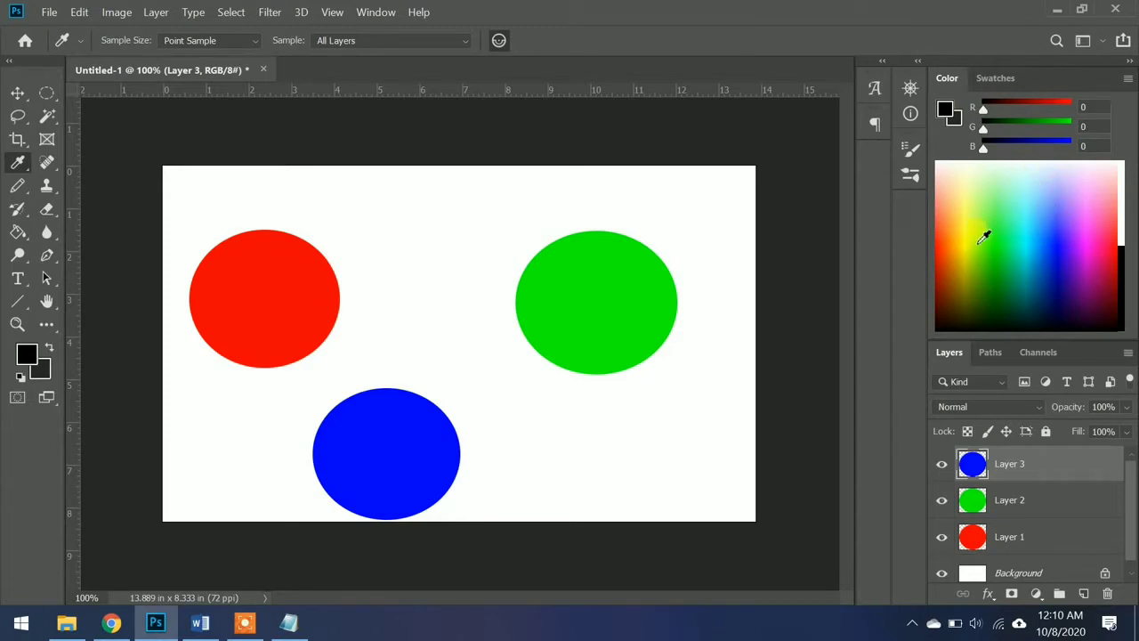
Step: Sample foreground colours from the RGB spectrum with the Move tool active, finishing on magenta R 206, G 0, B 206
left_click_drag(972, 212, 1088, 212)
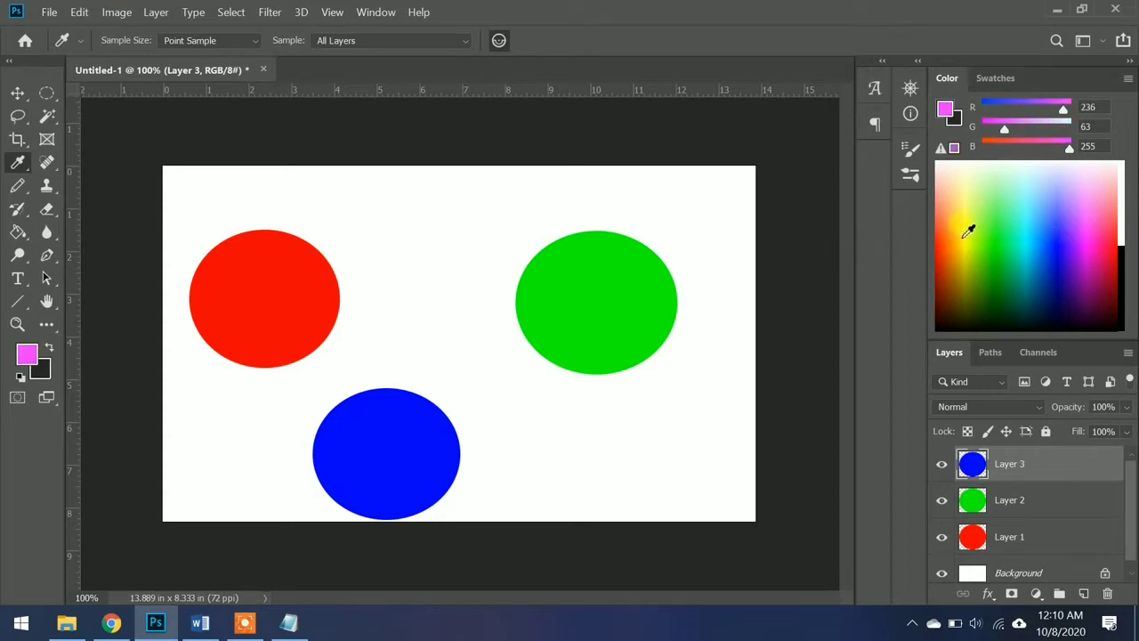
left_click(18, 92)
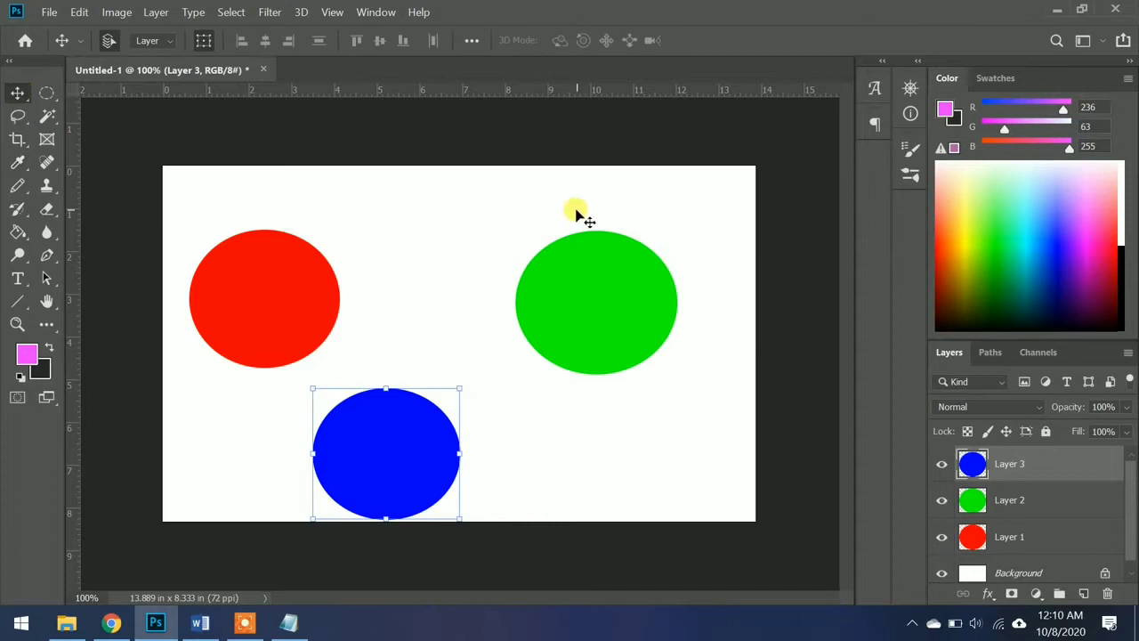
left_click(1008, 202)
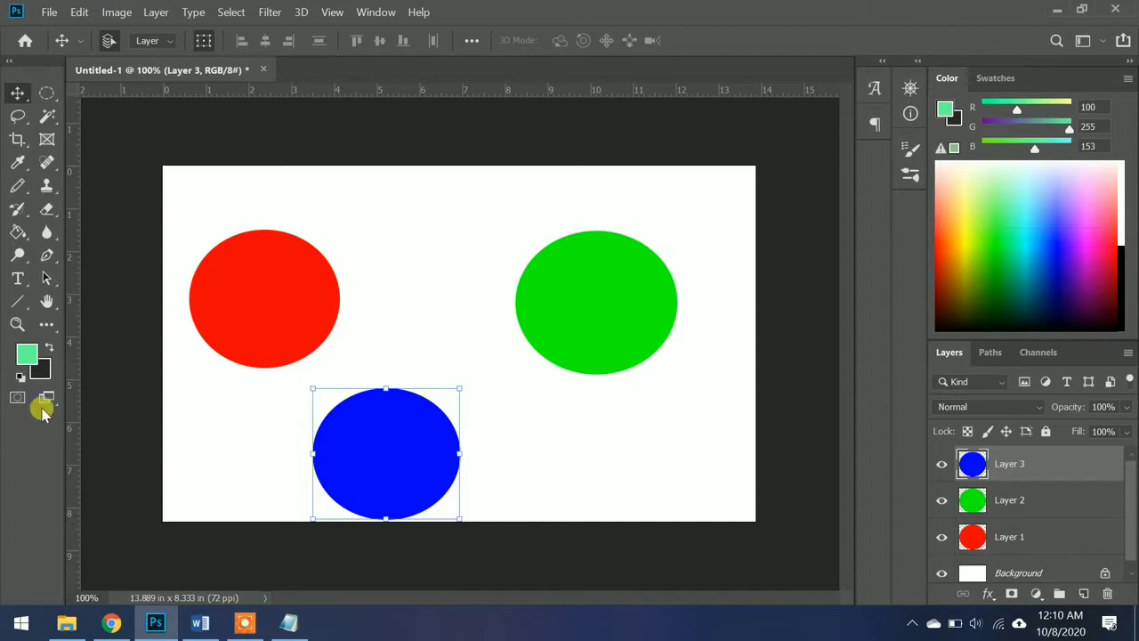
left_click(1092, 249)
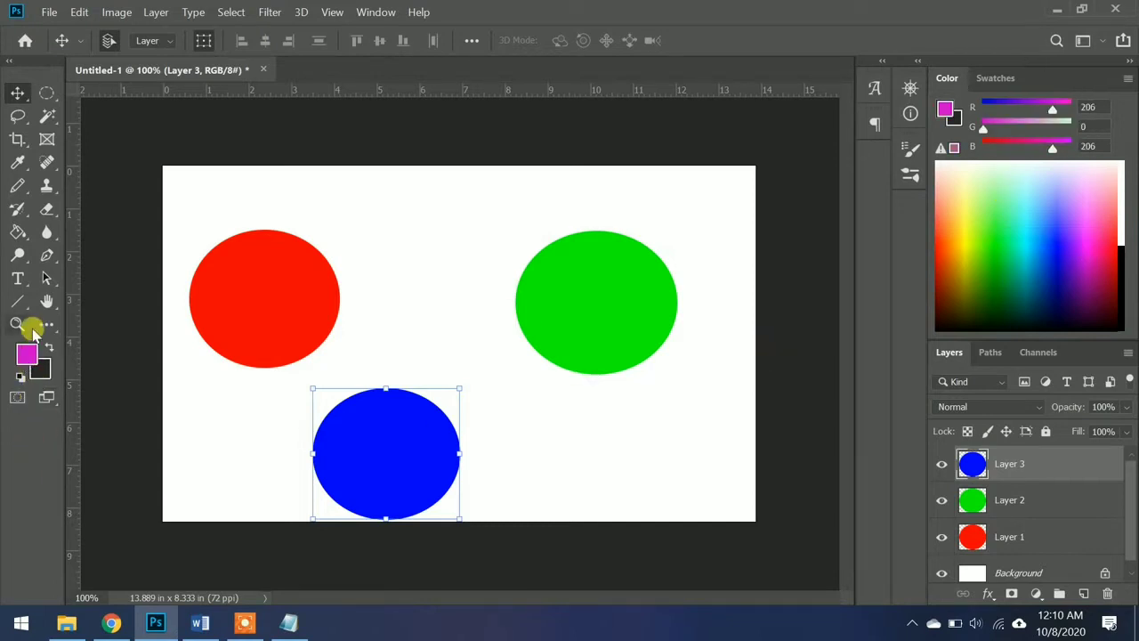
Step: Sample pale yellow shades from the RGB spectrum, finishing on a bright green foreground colour of R 113, G 255, B 44
left_click_drag(960, 205, 971, 190)
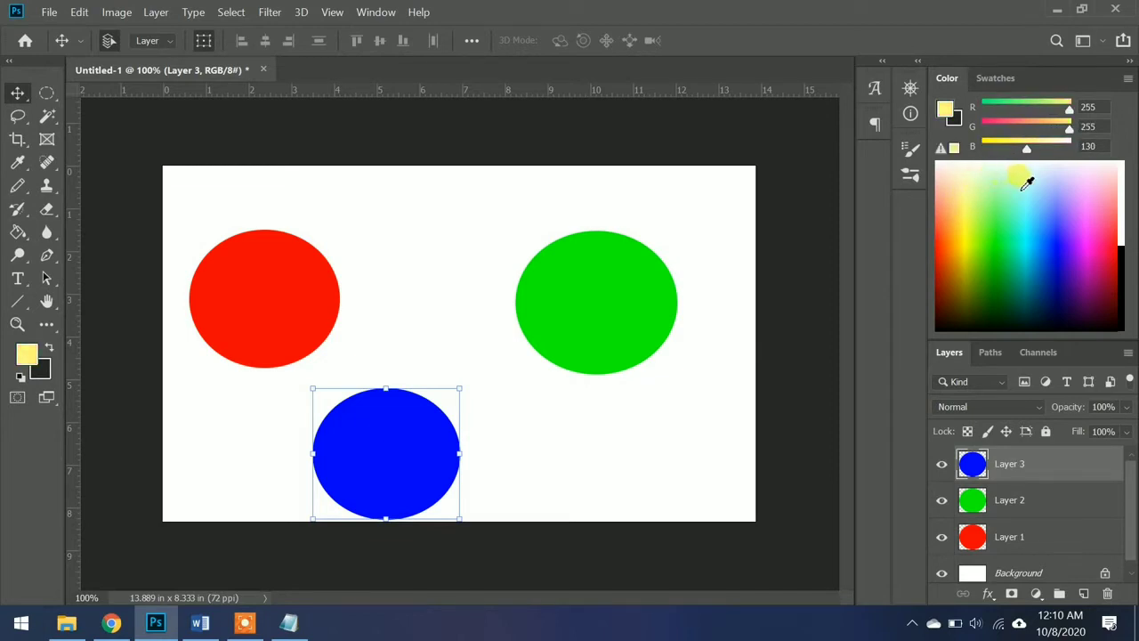
left_click(966, 178)
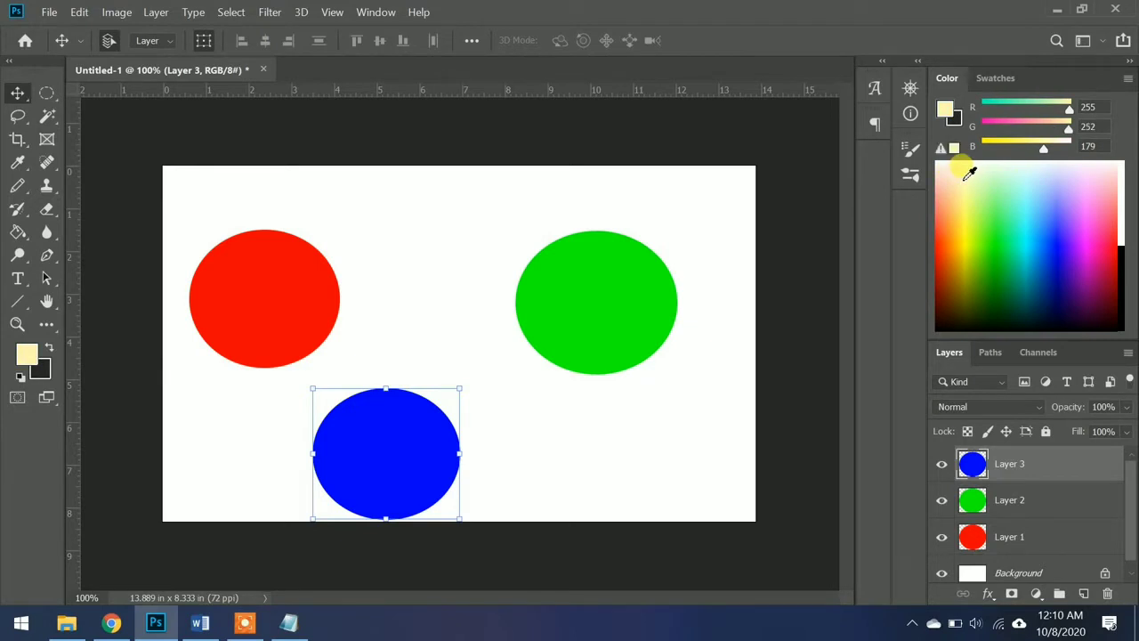
left_click_drag(965, 179, 964, 176)
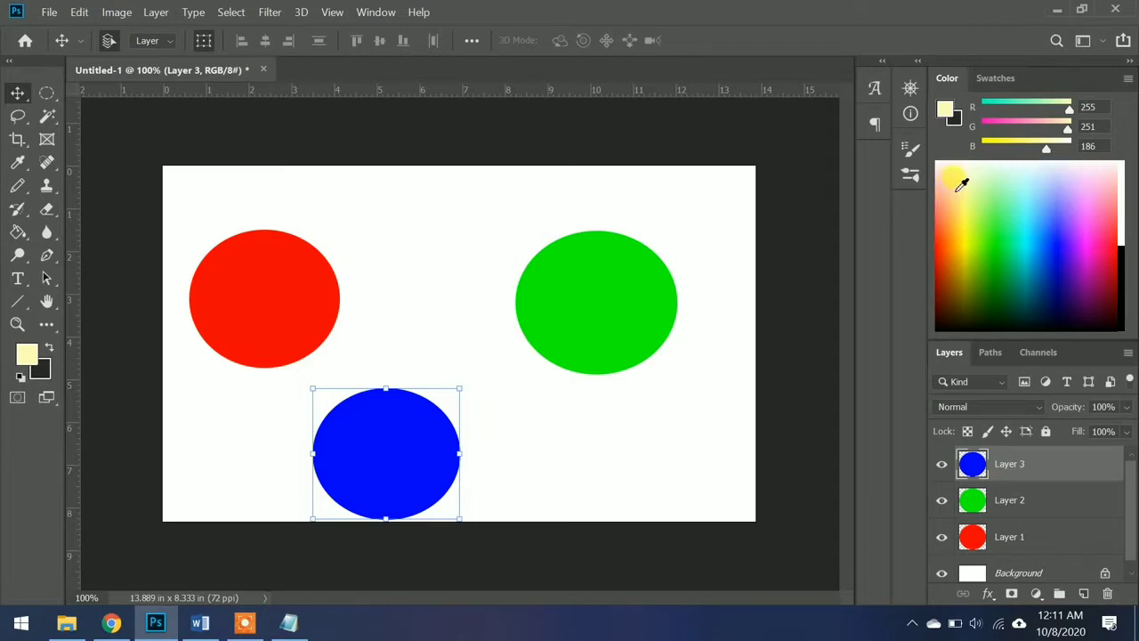
left_click(959, 184)
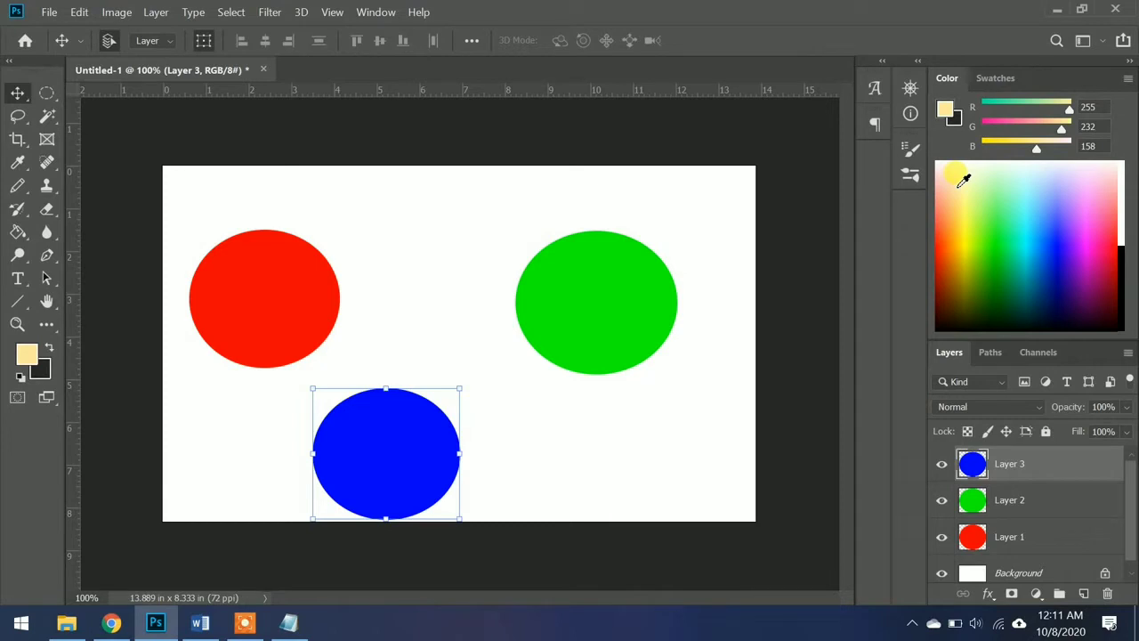
left_click(977, 194)
left_click_drag(986, 186, 991, 220)
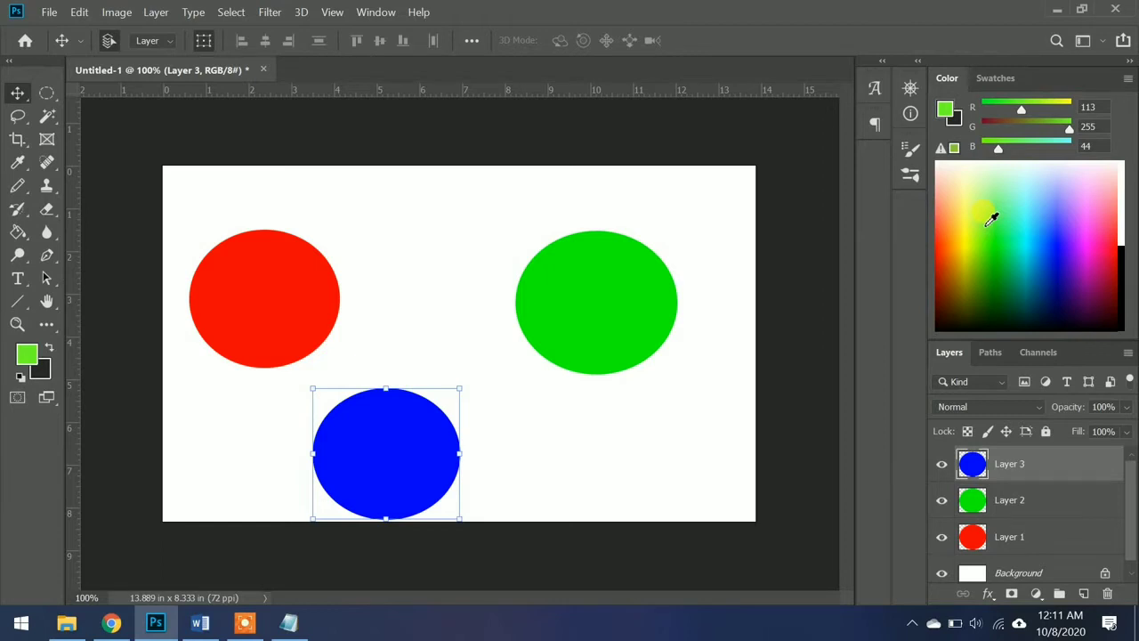
Step: Switch the colour controls to CMYK Sliders and the colour ramp to CMYK Spectrum
left_click(1127, 79)
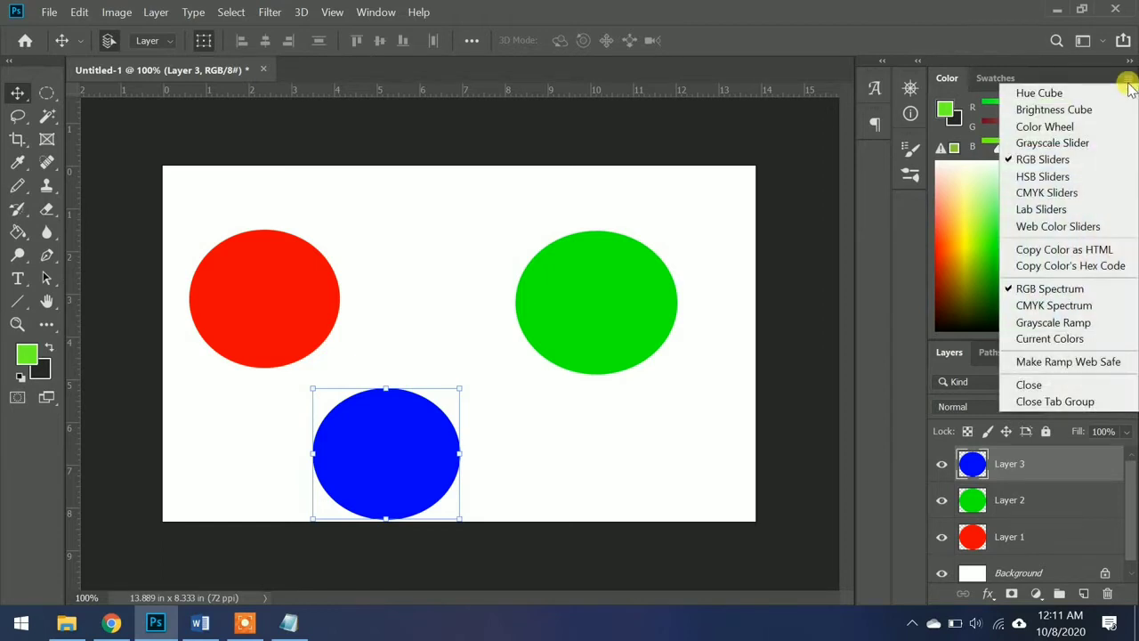
left_click(1029, 69)
left_click(1127, 82)
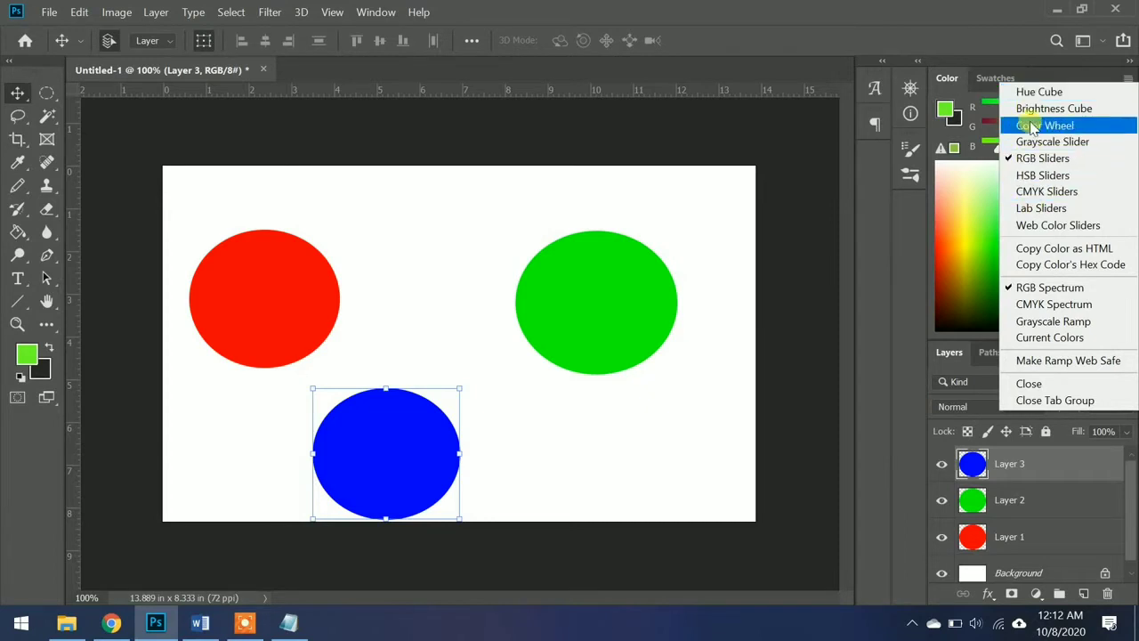
left_click(1030, 196)
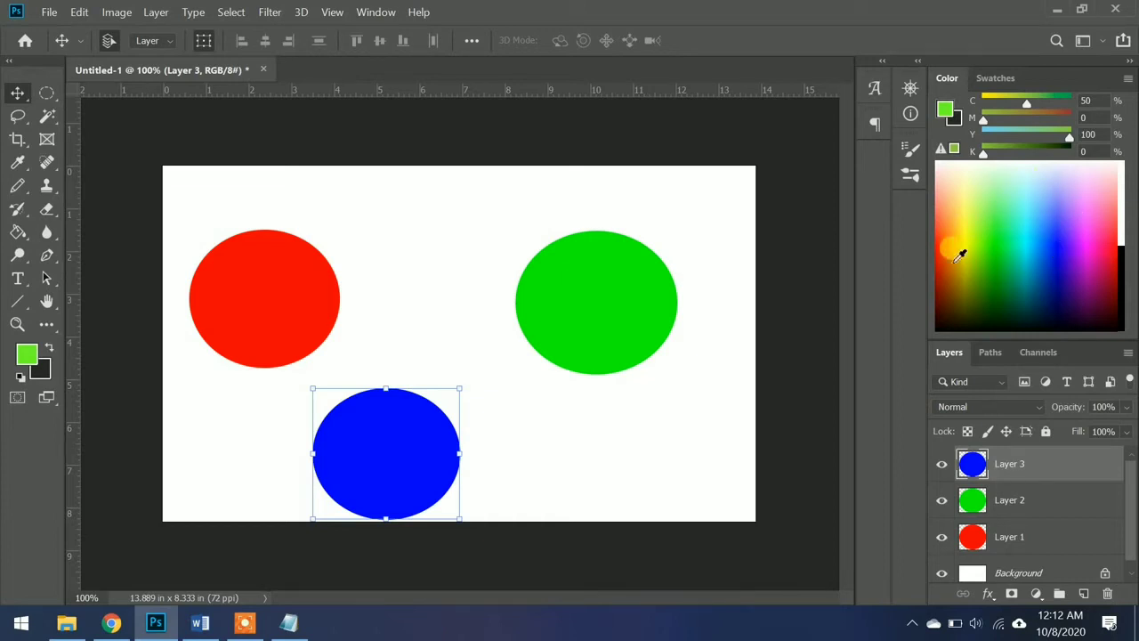
left_click(1128, 79)
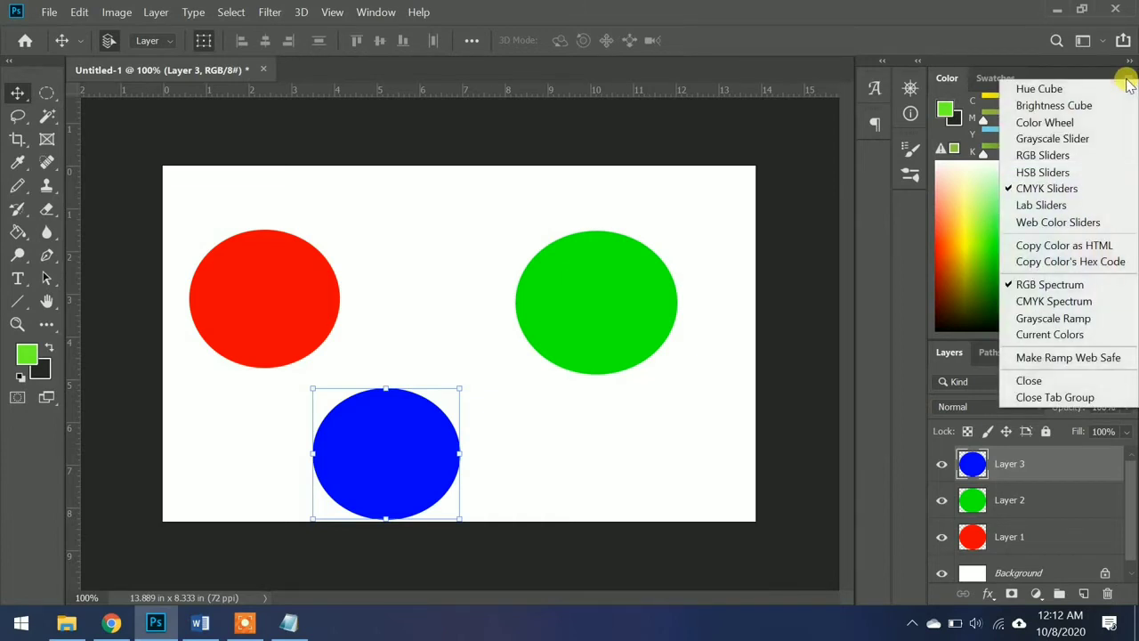
left_click(1031, 301)
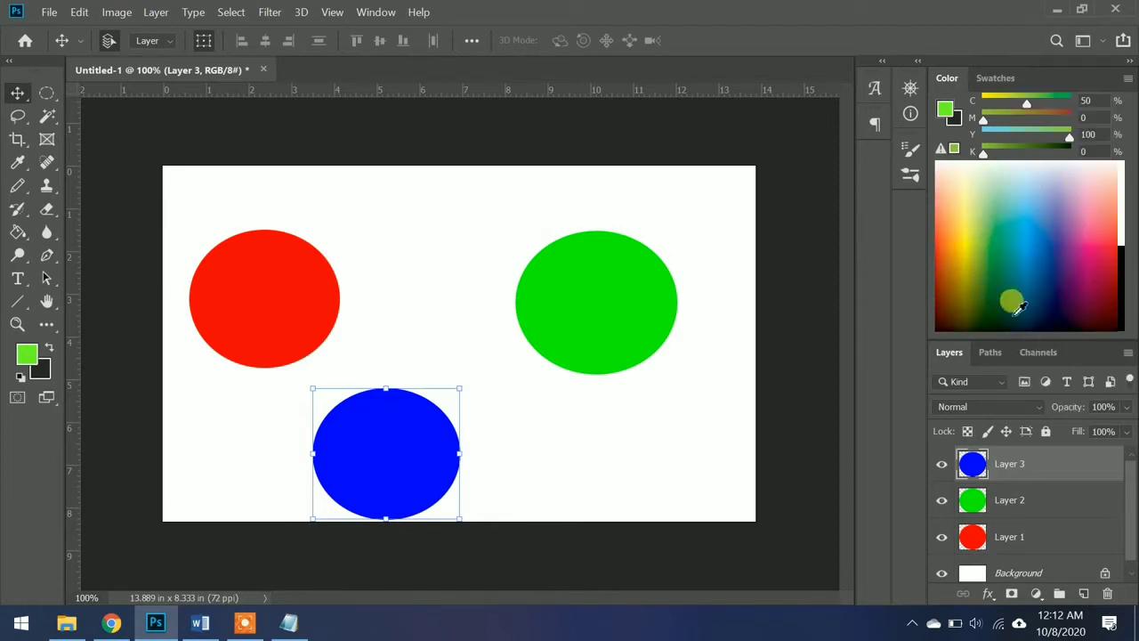
Step: Pick a green of C 65, M 17, Y 100, K 2 from the spectrum and fill the blue circle using the Paint Bucket
left_click_drag(991, 205, 970, 218)
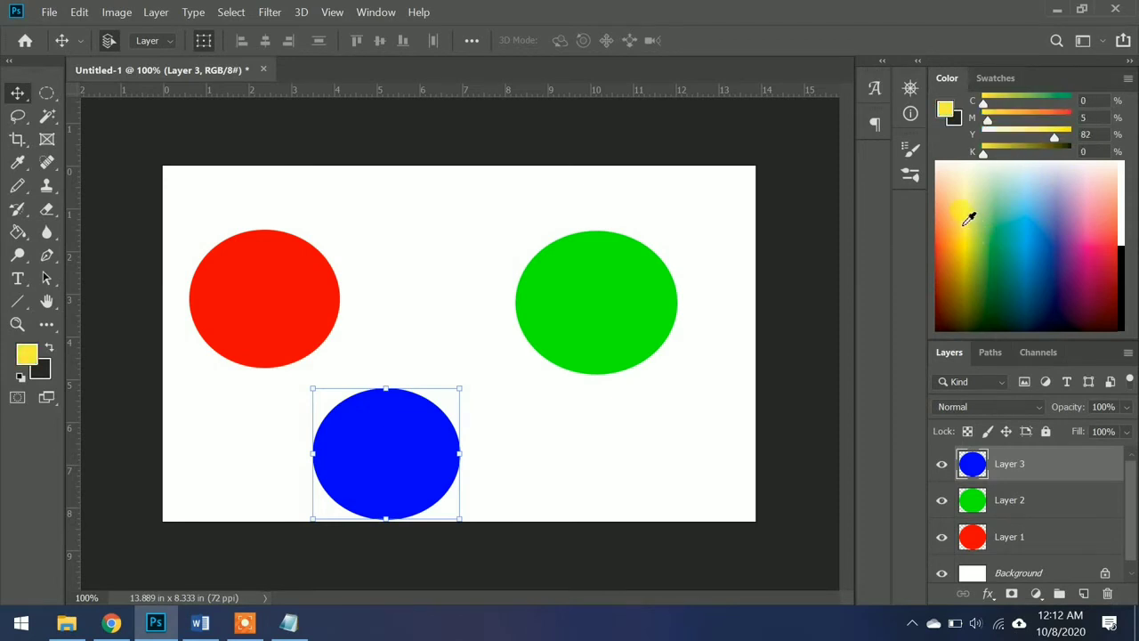
left_click_drag(970, 218, 987, 254)
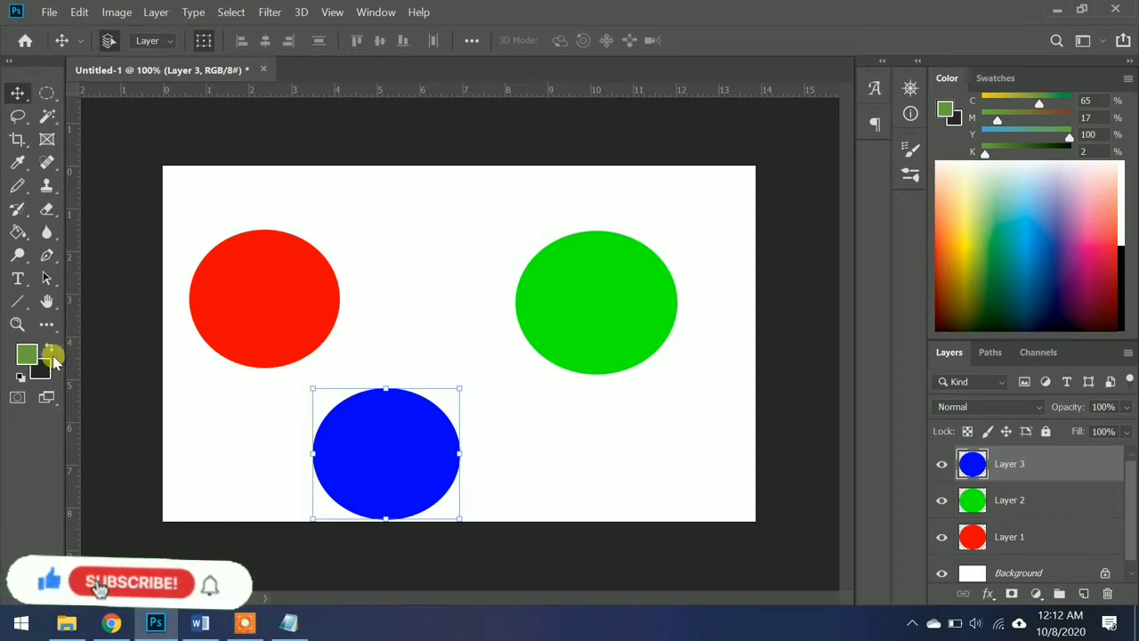
left_click(17, 233)
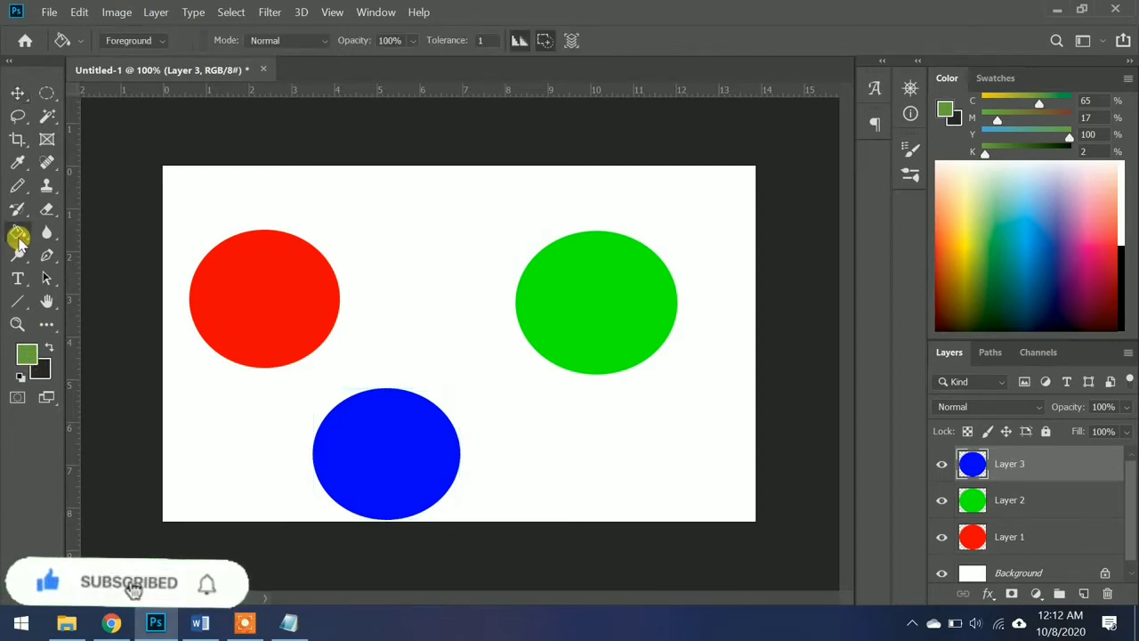
left_click(367, 440)
Step: Pick a dark blue of C 99, M 99, Y 7, K 1, undo its misplaced fill, and fill the Layer 3 circle with it
left_click_drag(971, 247, 1062, 237)
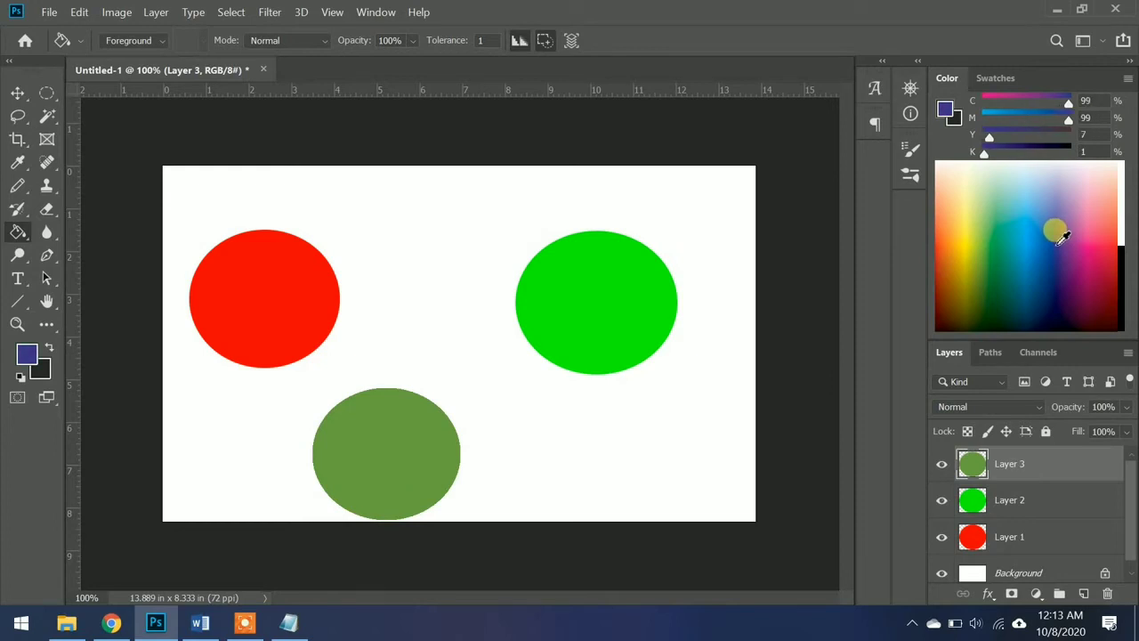
left_click(560, 283)
key("ctrl+z")
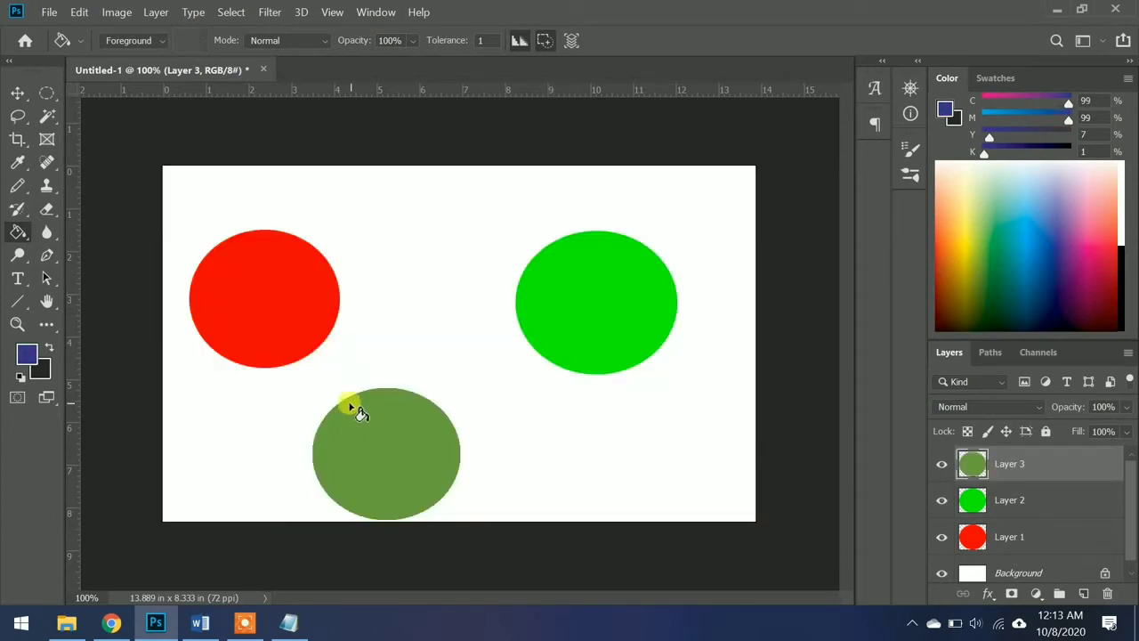
left_click(350, 418)
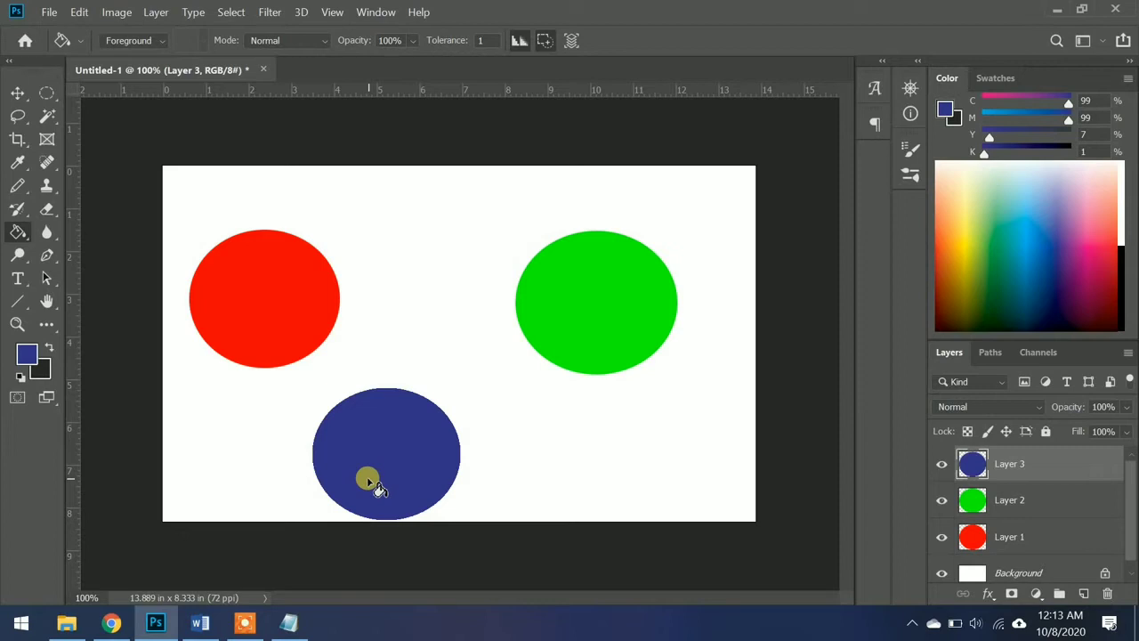
Step: Switch the colour controls to HSB Sliders
left_click(1127, 79)
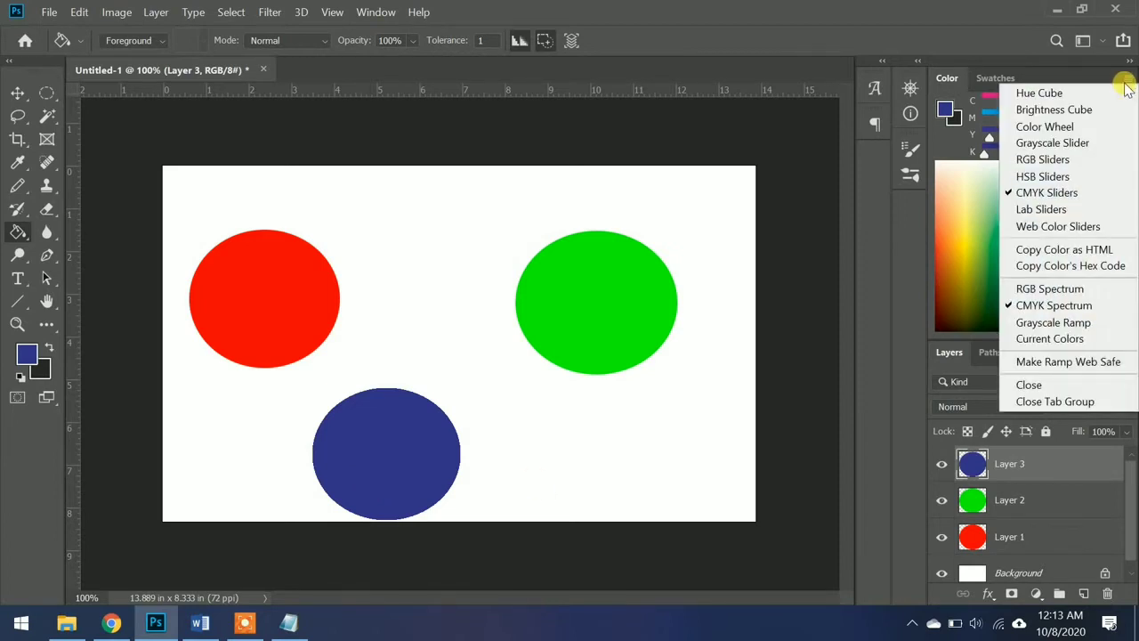
left_click(1028, 177)
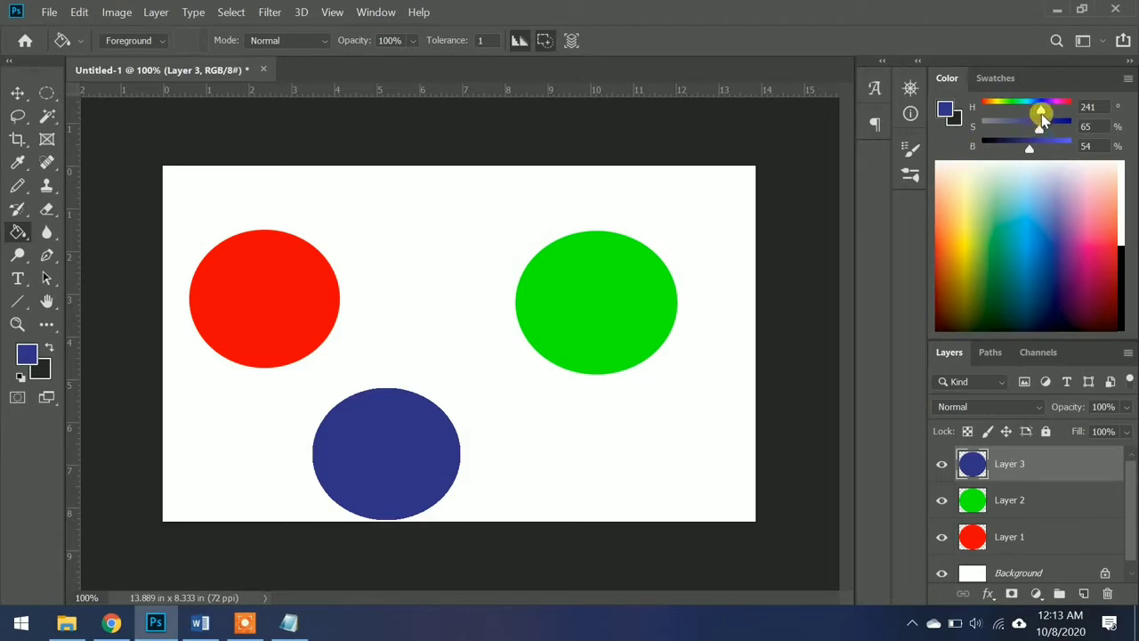
Step: Switch to Chrome and search Google for "HSB color" in a new tab
left_click(109, 622)
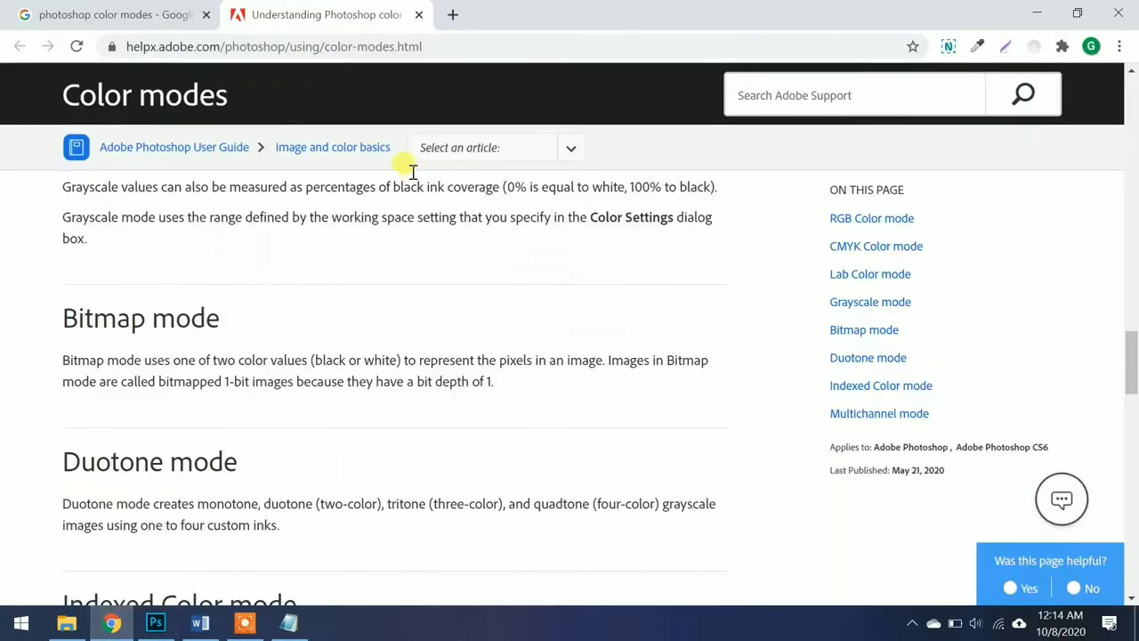
left_click(453, 15)
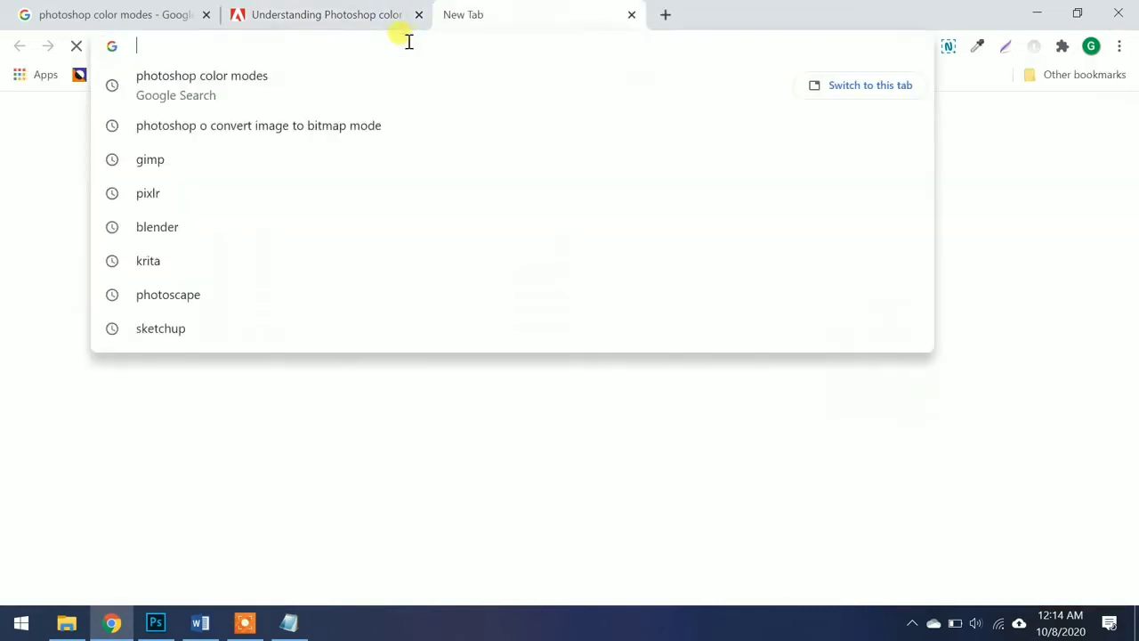
type("HSB color")
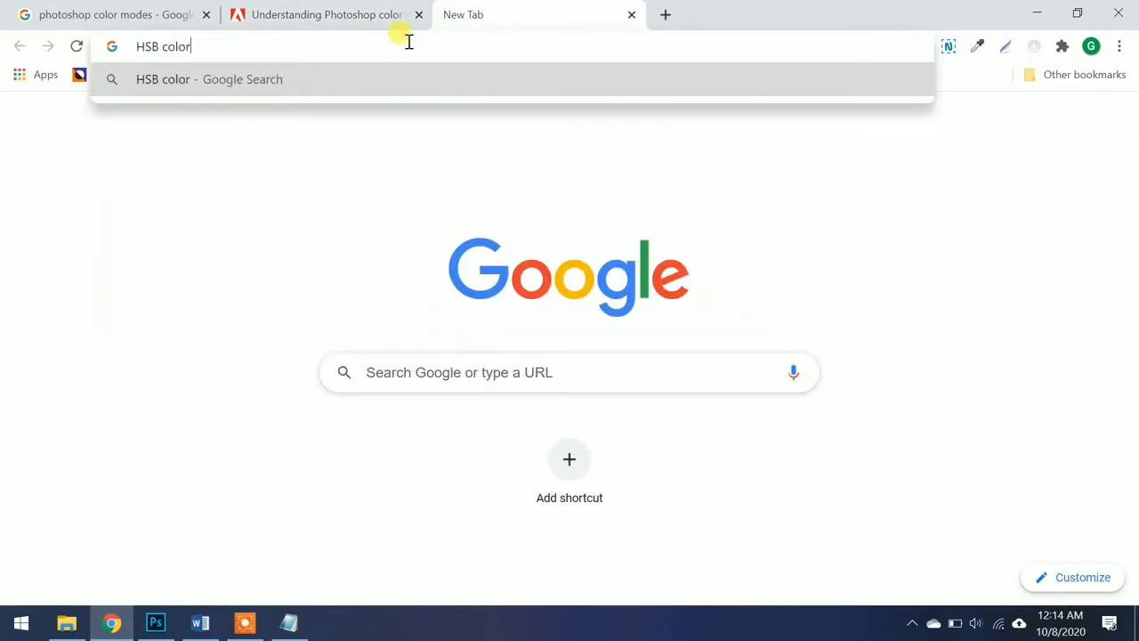
key("Return")
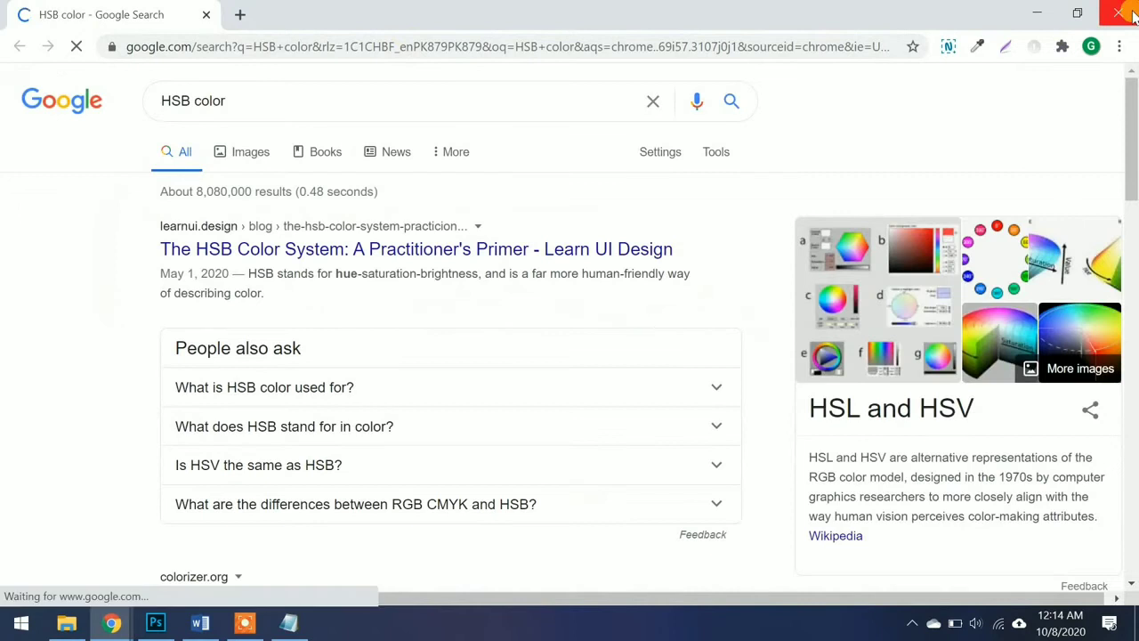
Step: Open the Learn UI Design article on the HSB color system and read its explanation of Hue
left_click(380, 252)
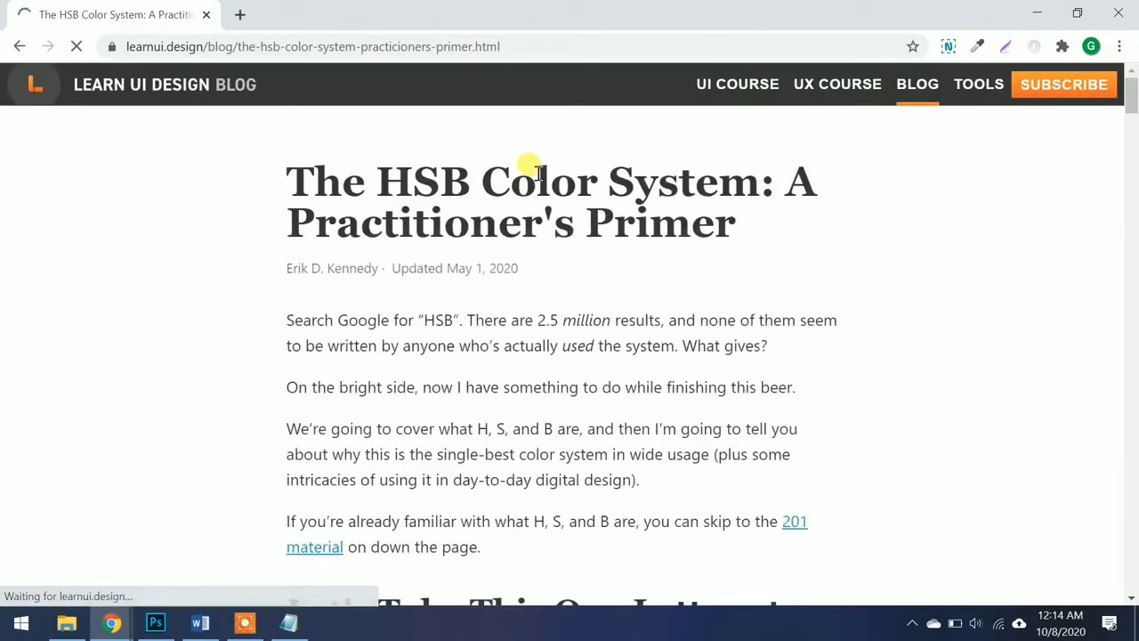
scroll(417, 297, "down", 1)
scroll(417, 297, "down", 12)
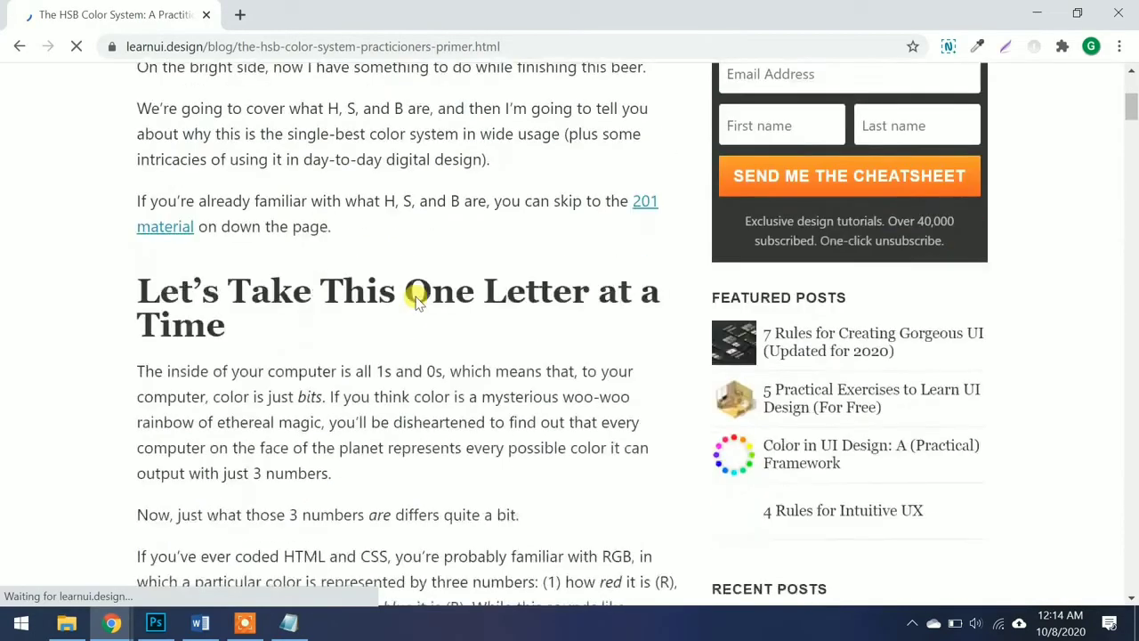
scroll(416, 296, "down", 1)
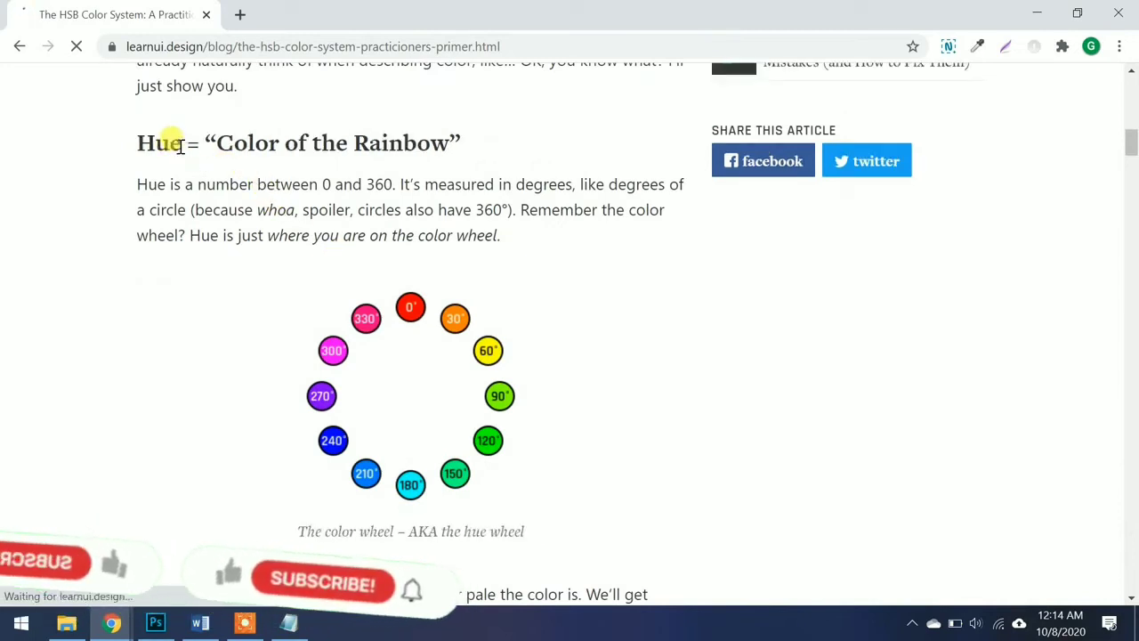
left_click_drag(216, 140, 449, 145)
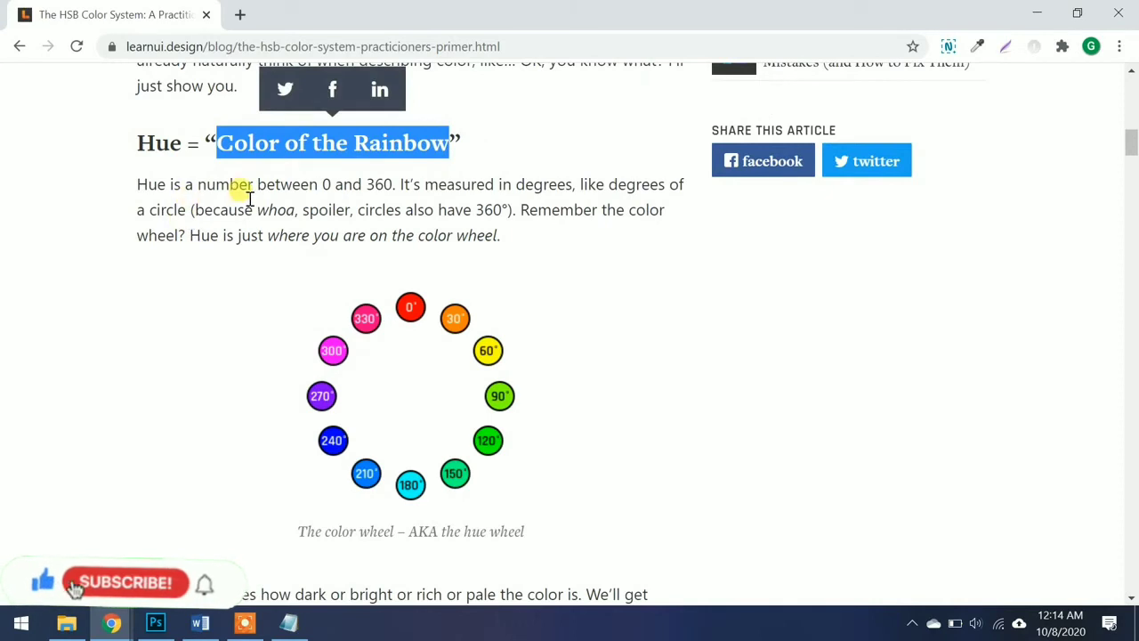
left_click(377, 187)
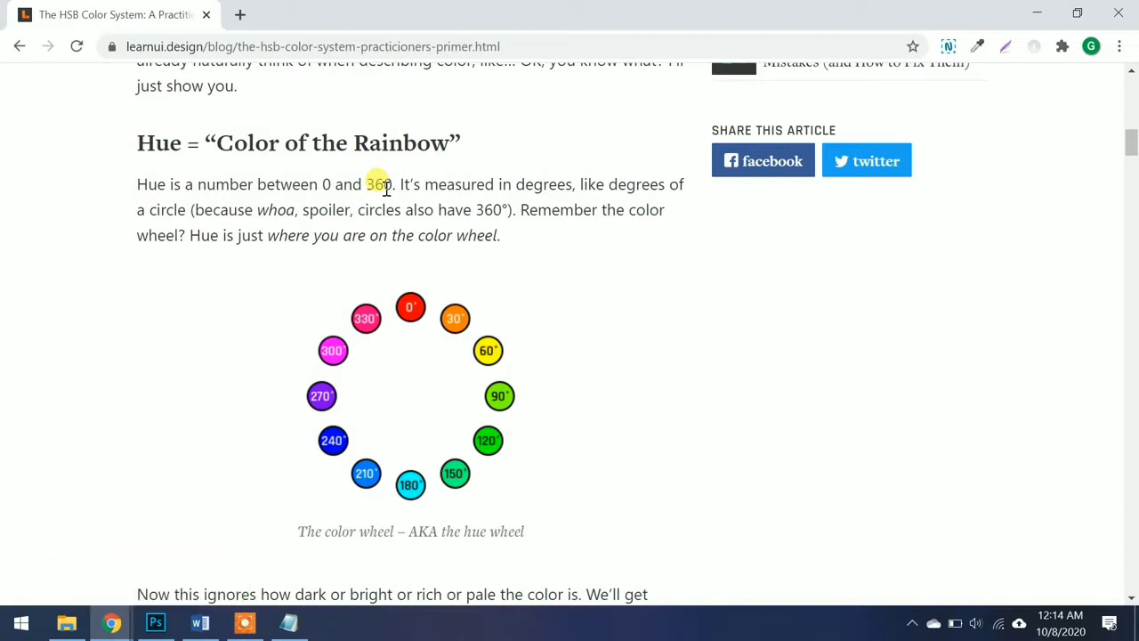
Step: Switch to Photoshop and lower the foreground colour's hue to 0°
left_click(156, 623)
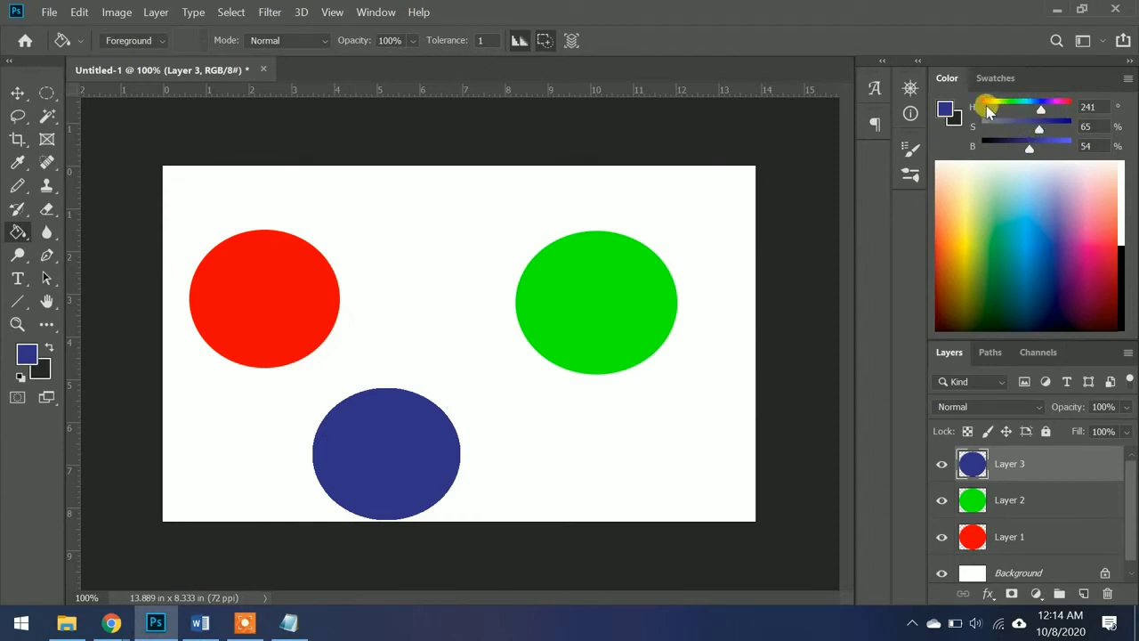
left_click_drag(1041, 114, 980, 114)
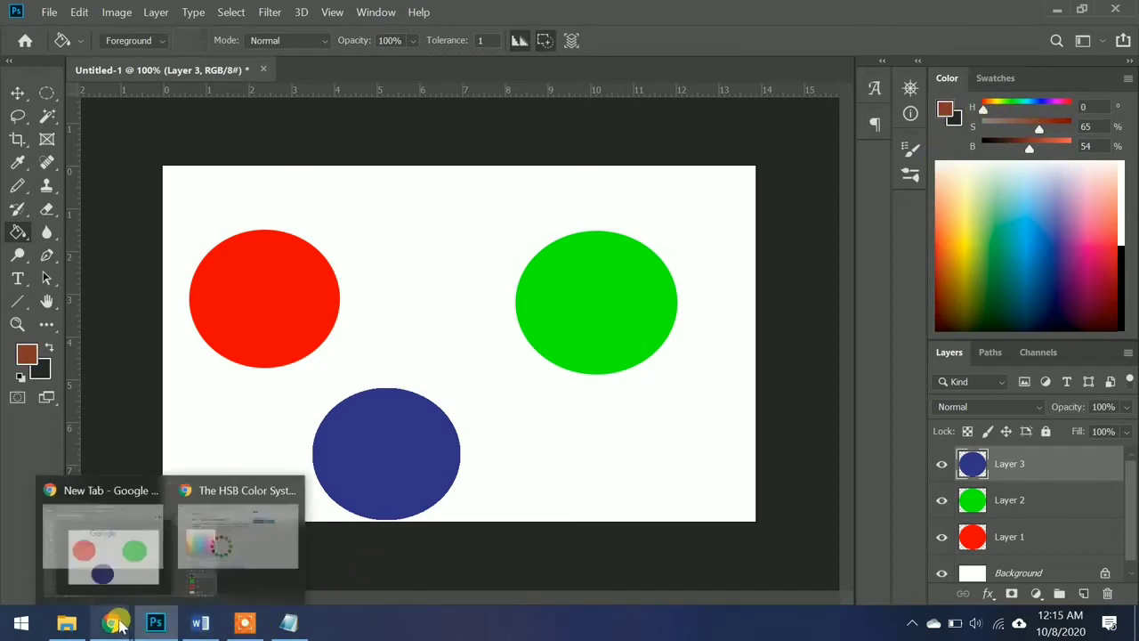
Step: Return to the HSB article in Chrome and read its explanation of Saturation
left_click(267, 545)
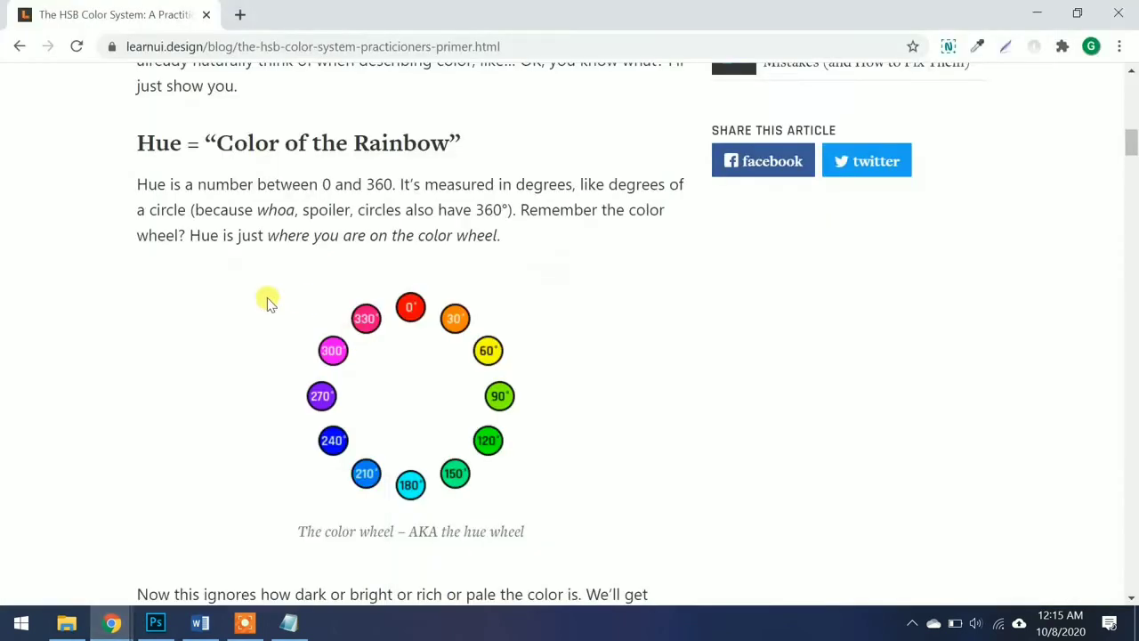
scroll(267, 298, "down", 10)
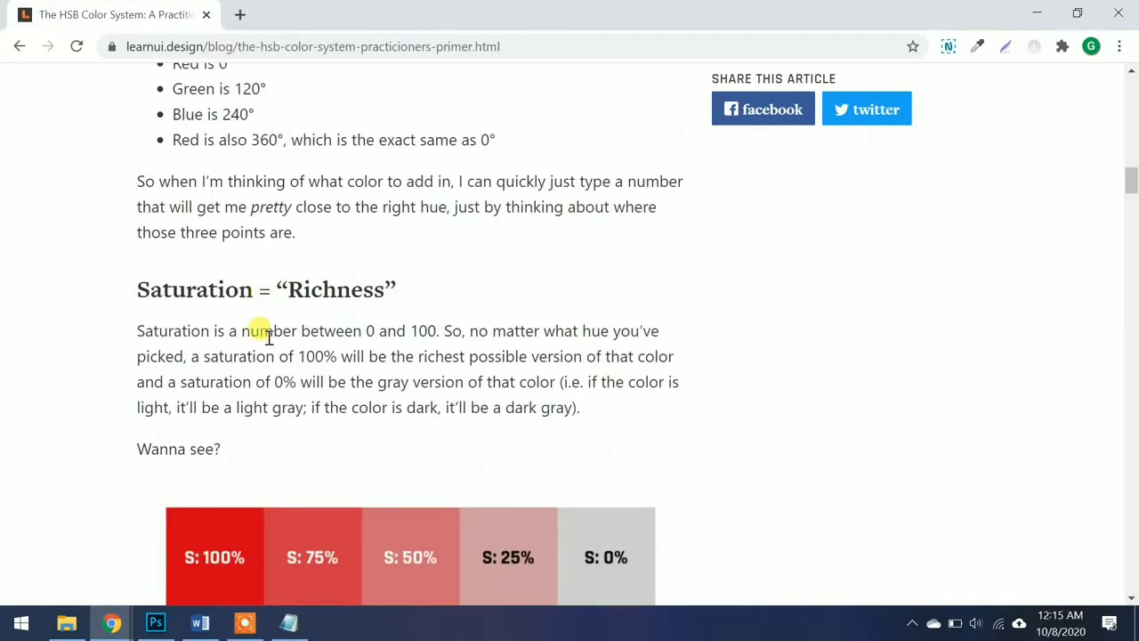
scroll(263, 331, "down", 1)
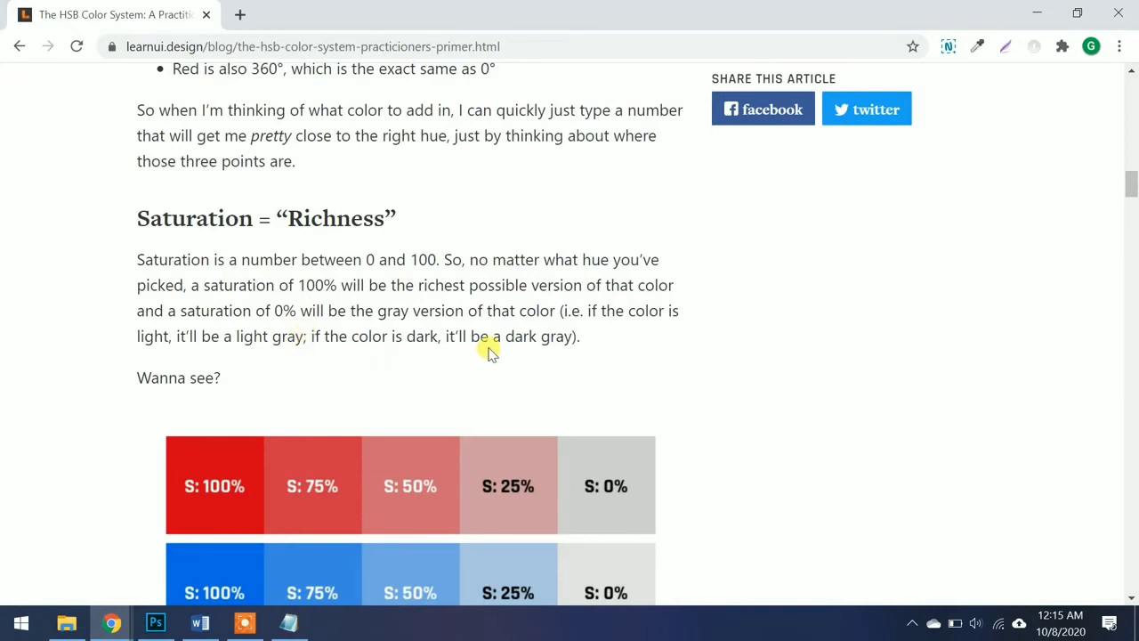
Step: Switch back to Photoshop and set the foreground colour's hue to 26°
left_click(200, 624)
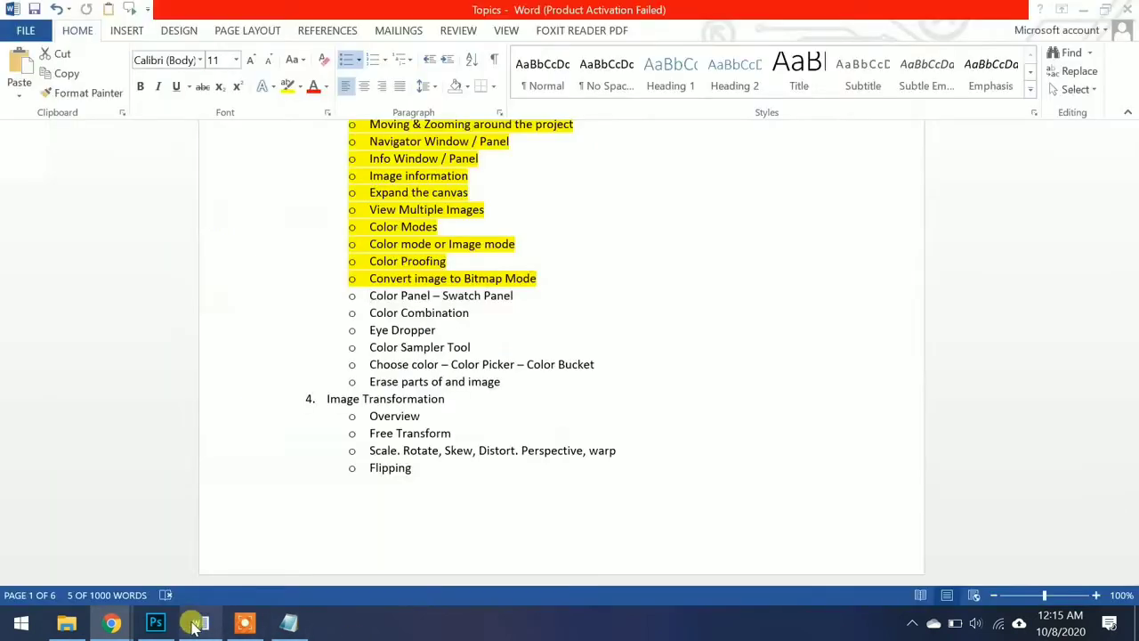
left_click(156, 623)
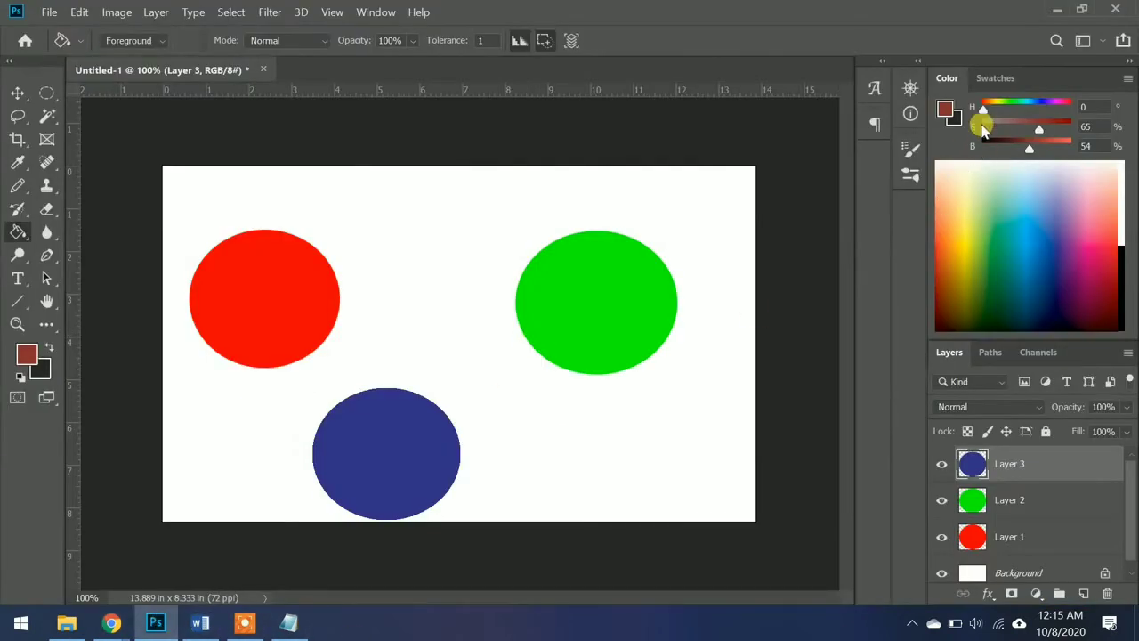
left_click_drag(984, 115, 989, 113)
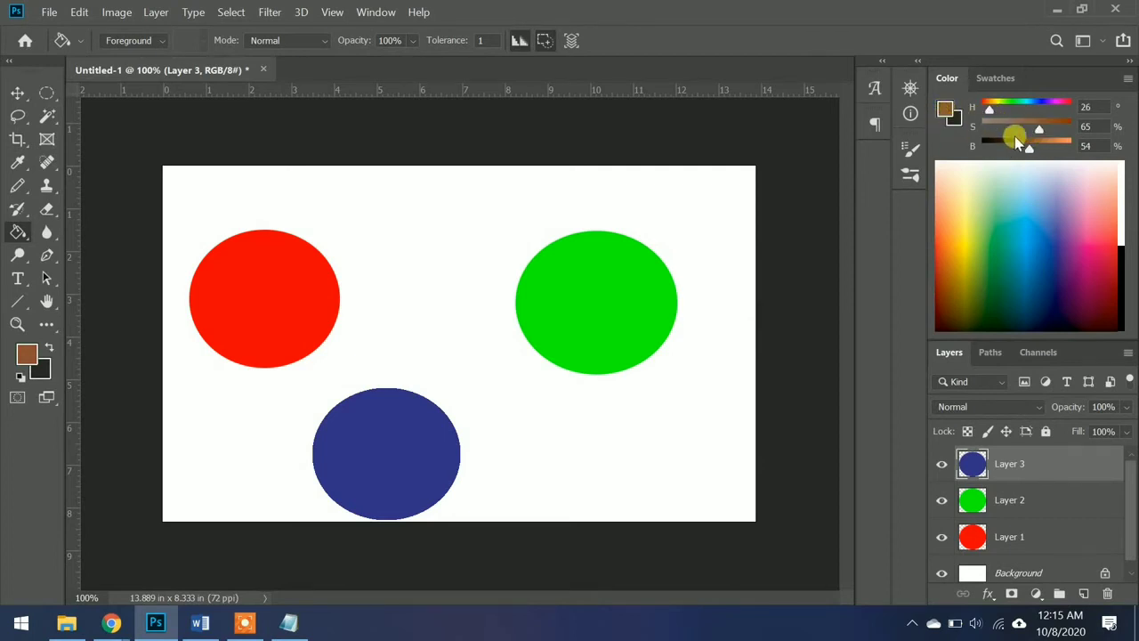
Step: Try saturations of 100, 0 and 62%, settle on 30%, and fill the Layer 3 circle with that brown
left_click_drag(1041, 132, 1077, 132)
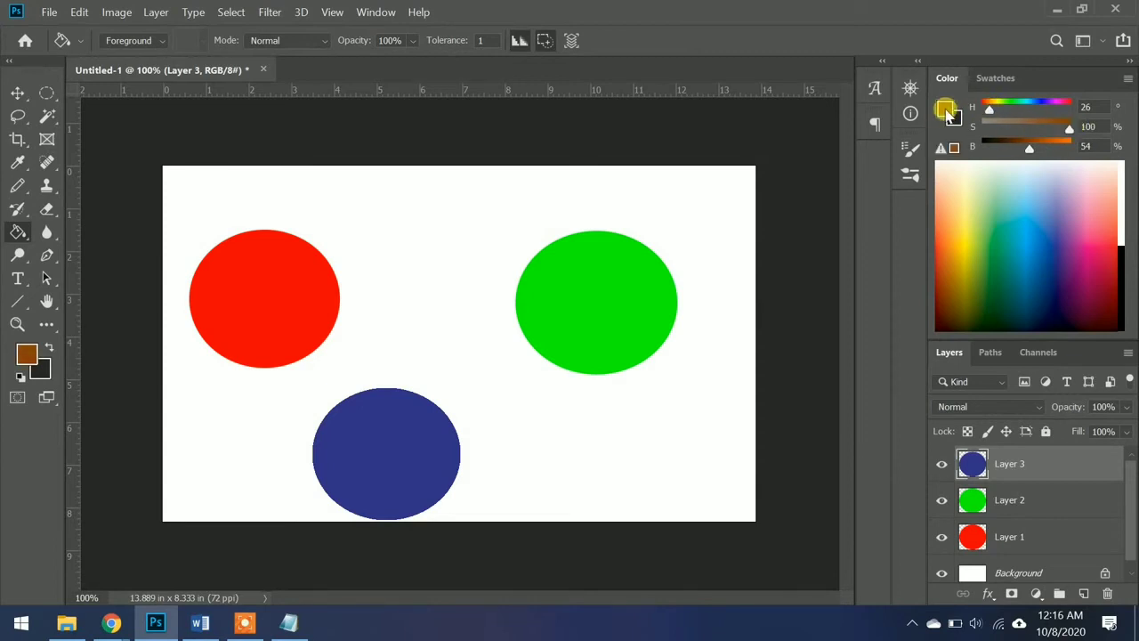
left_click_drag(1069, 130, 983, 134)
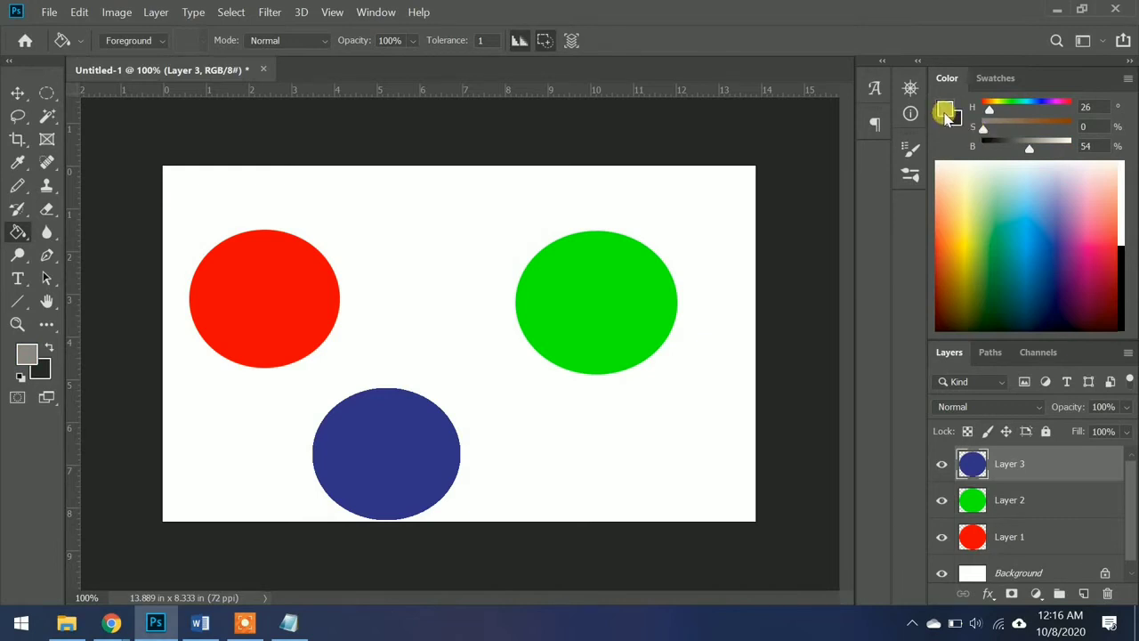
left_click_drag(983, 132, 1037, 132)
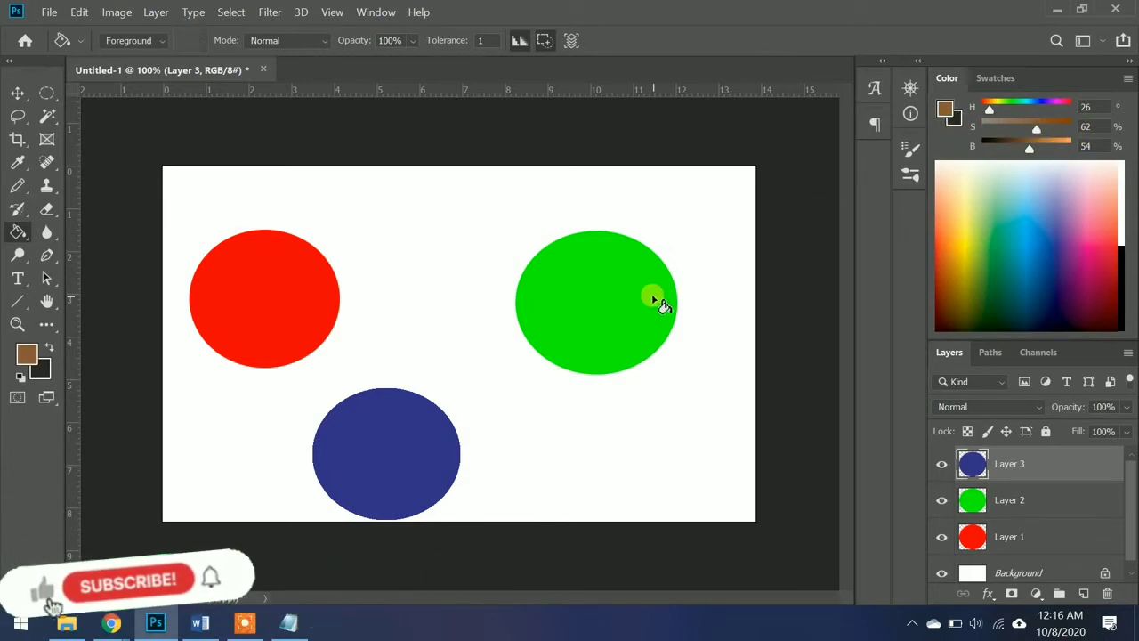
left_click_drag(1038, 131, 1013, 135)
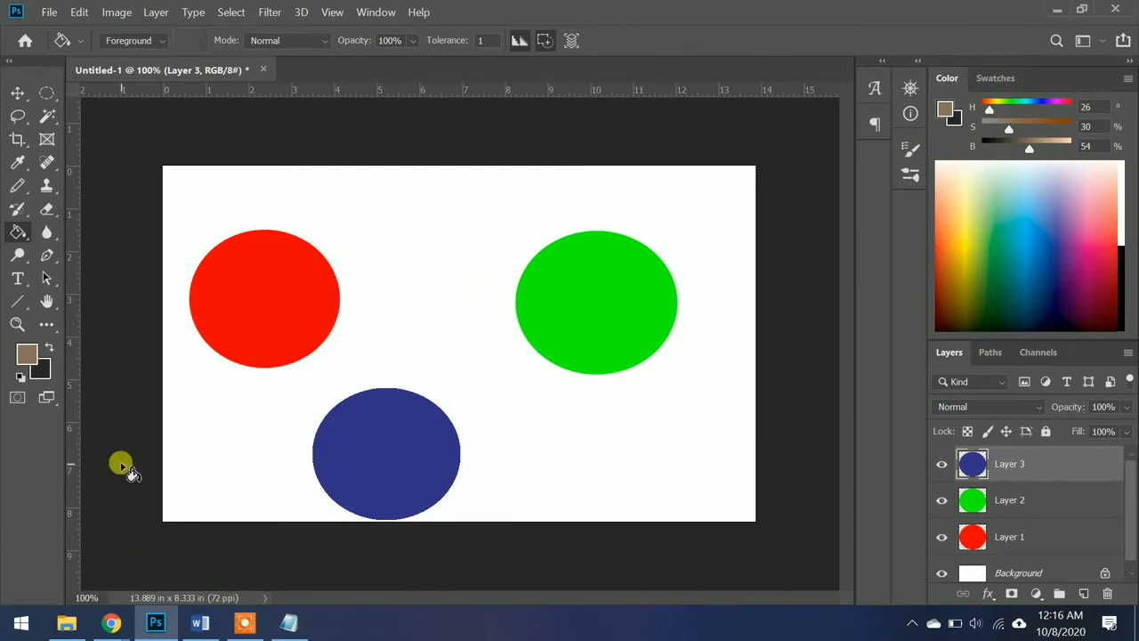
left_click(372, 452)
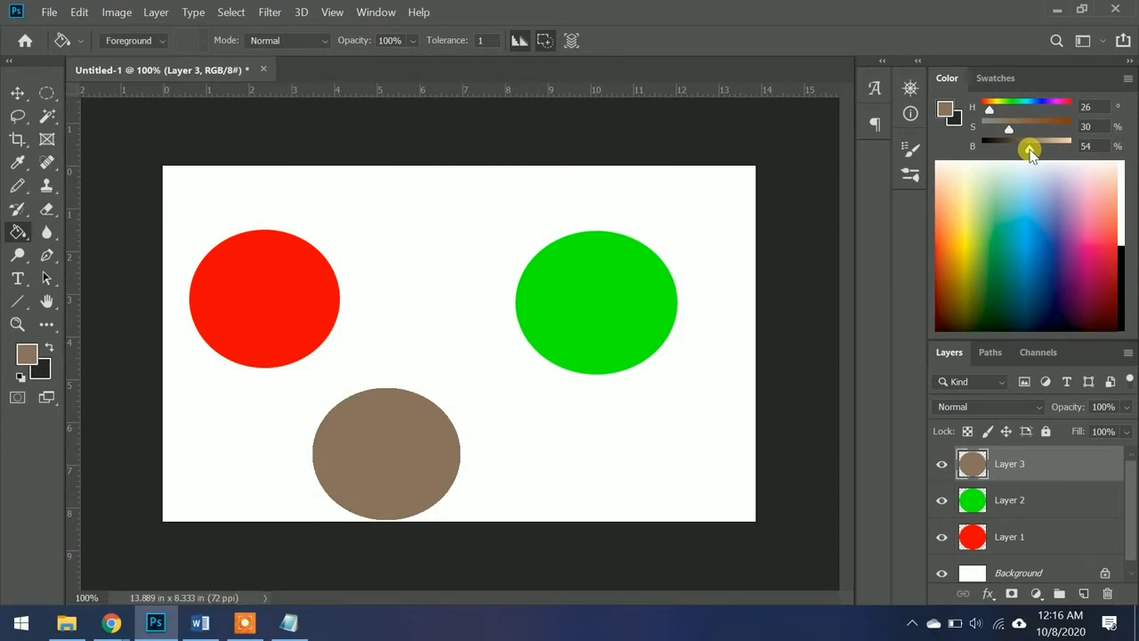
Step: Fill the Layer 3 circle with brightness raised to 100%, and refill it with saturation raised to 100%
left_click_drag(1029, 151, 1072, 151)
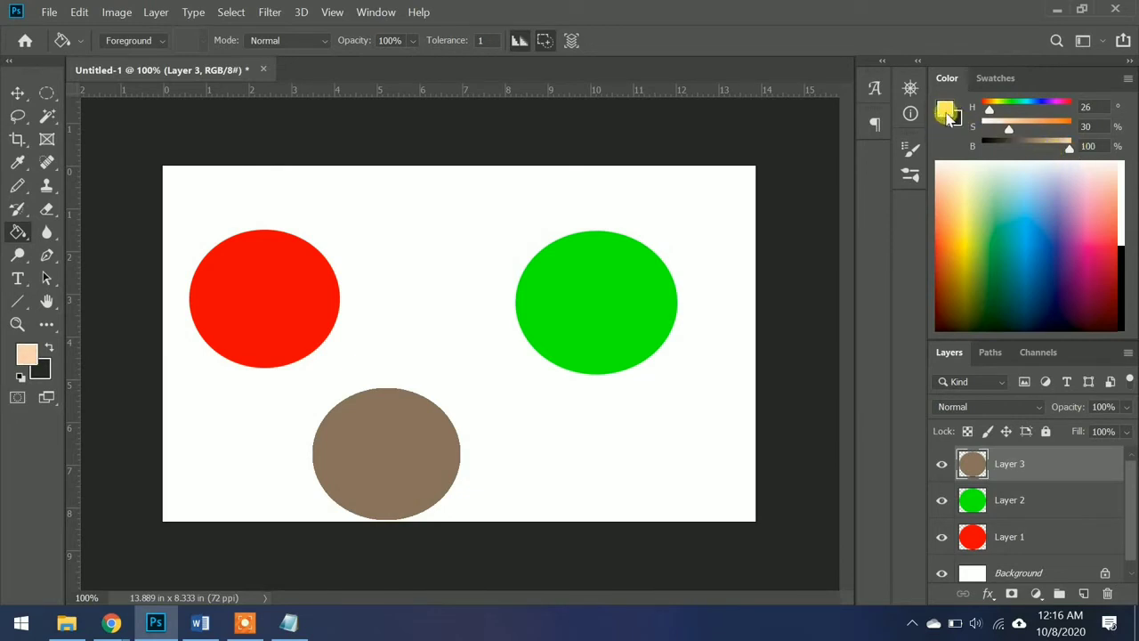
left_click(385, 436)
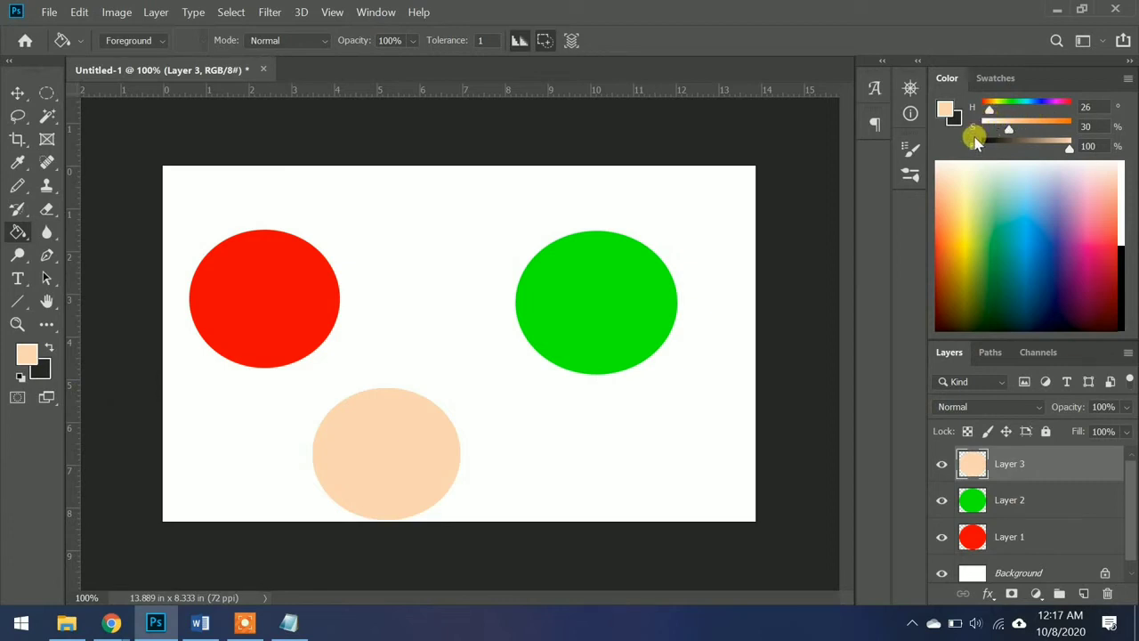
left_click_drag(1010, 138, 1069, 130)
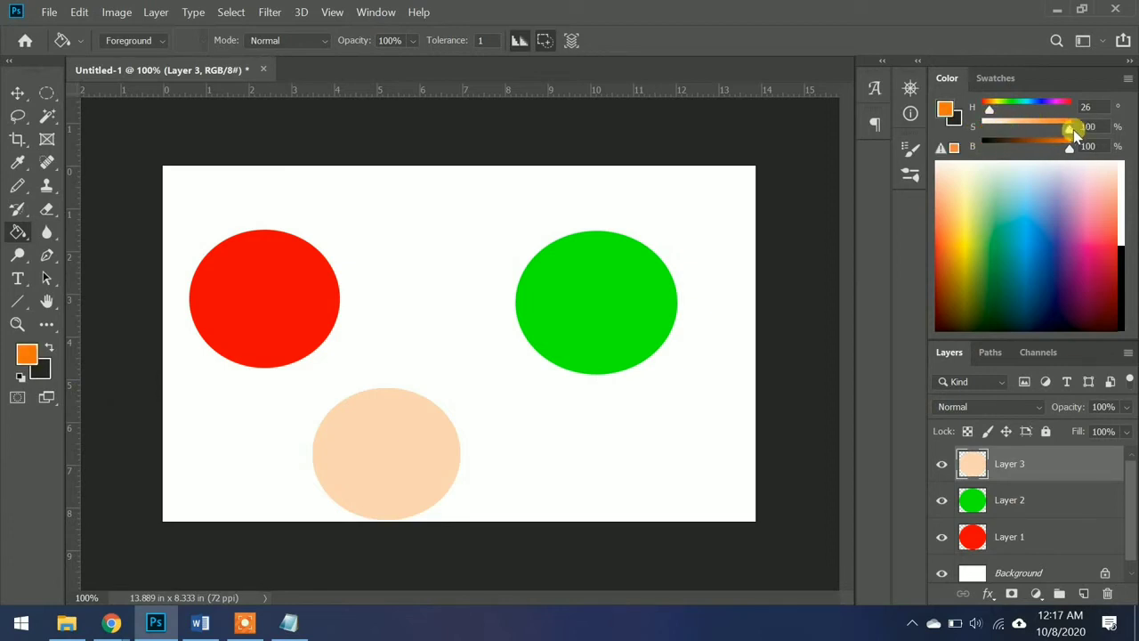
left_click(373, 449)
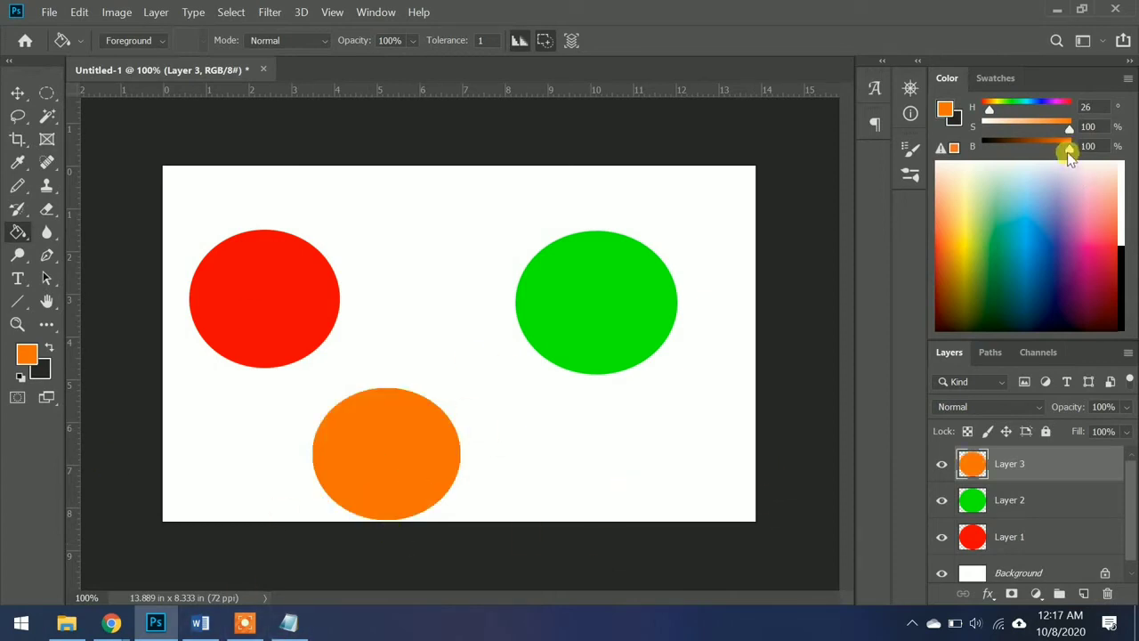
Step: Try a brightness of 62% for the orange and return it to 100%
left_click_drag(1069, 152, 1038, 151)
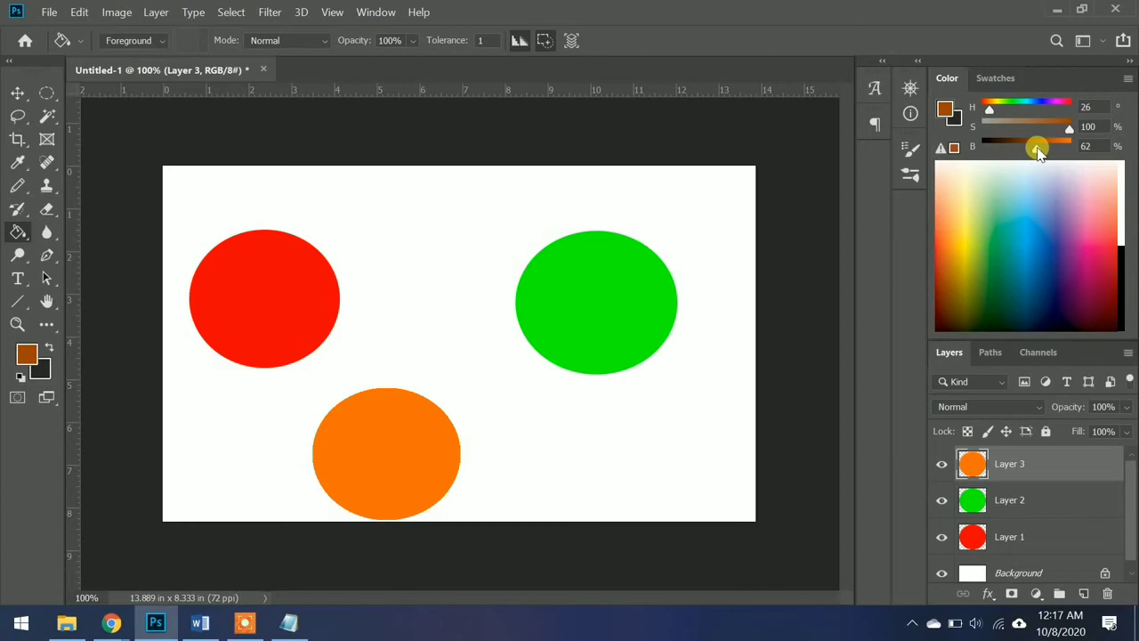
left_click_drag(1034, 151, 1086, 158)
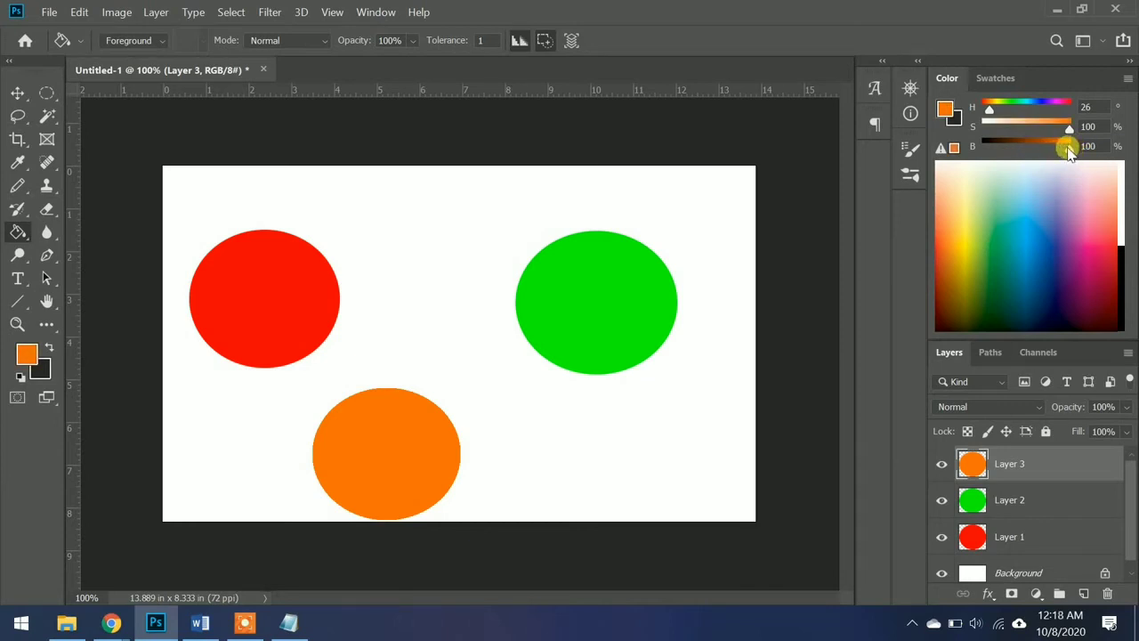
Step: Switch the colour controls to the Grayscale Slider and the spectrum to Grayscale Ramp
left_click(1128, 82)
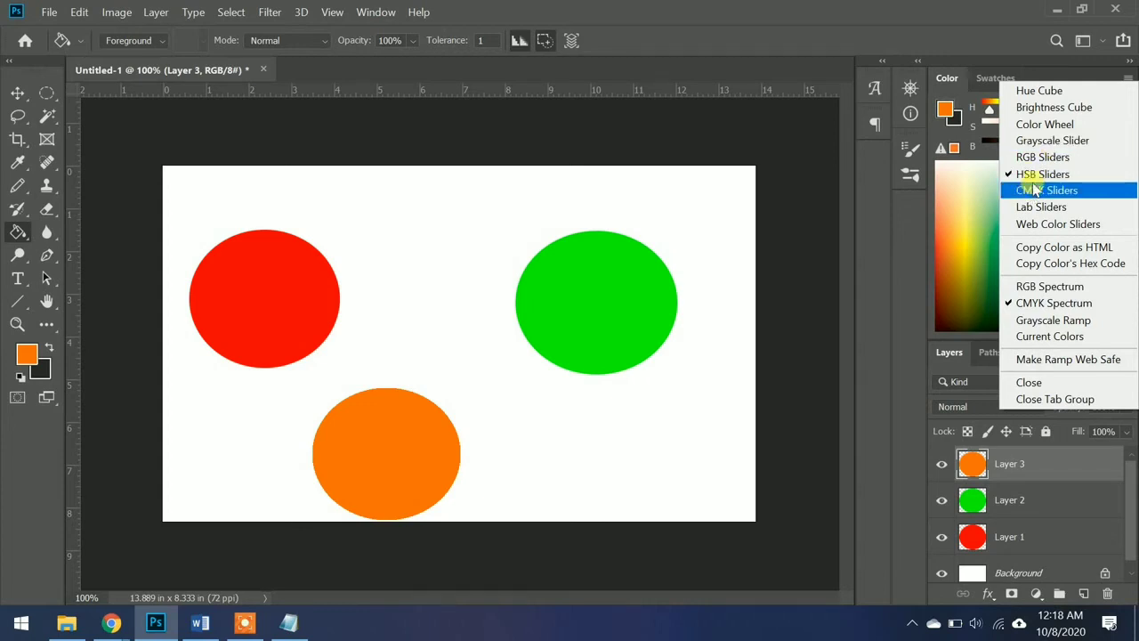
left_click(1042, 141)
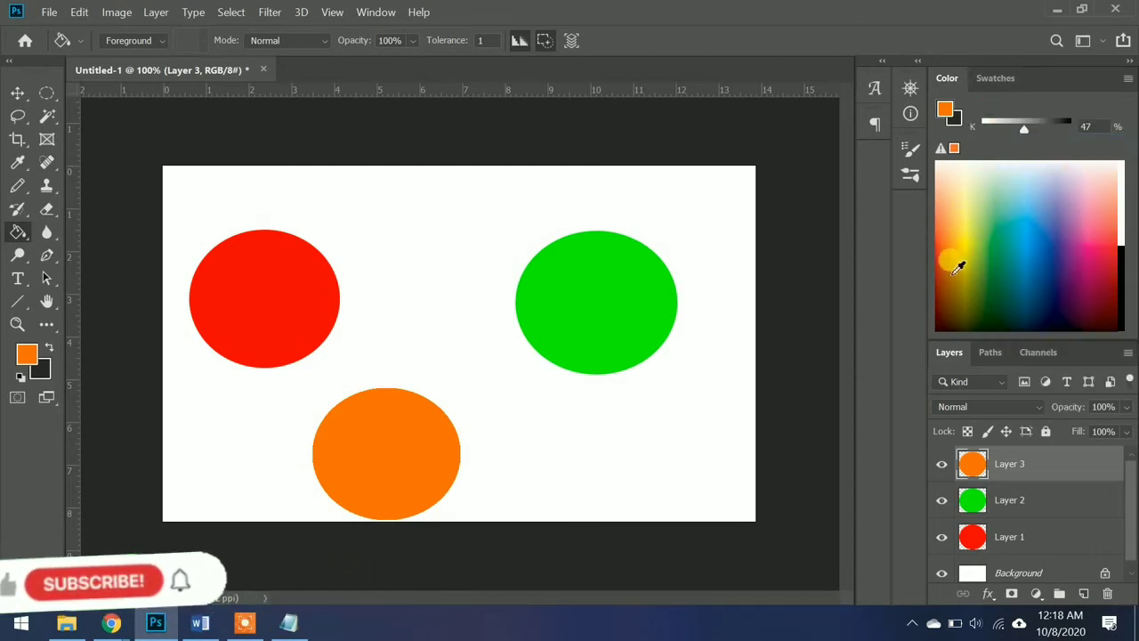
left_click(1127, 79)
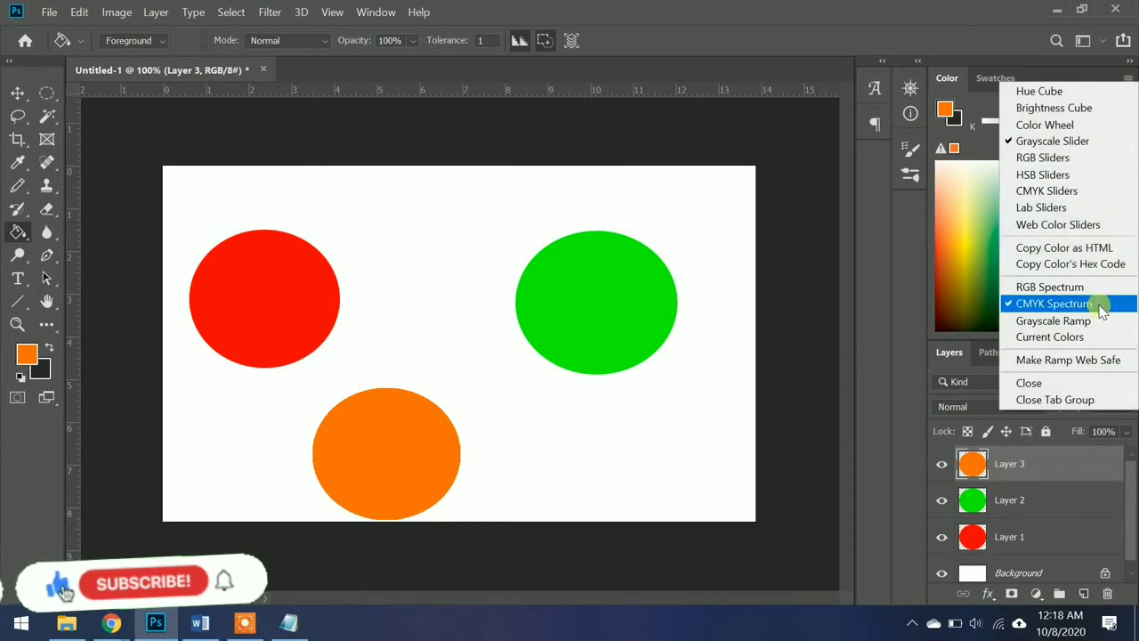
left_click(1032, 320)
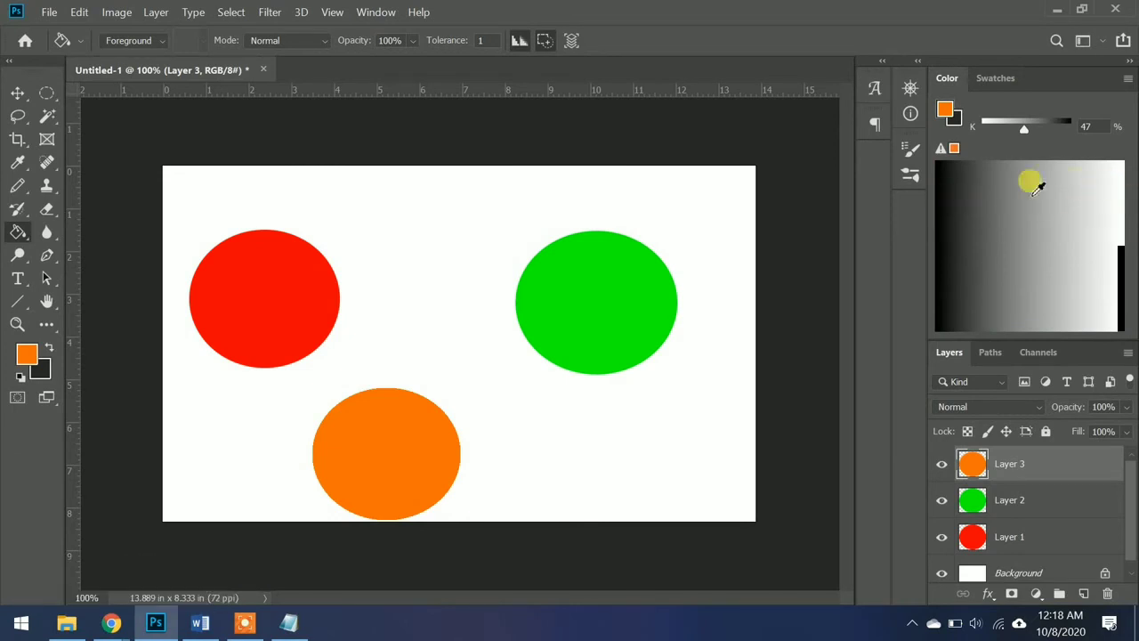
Step: Pick a dark gray of K 66 from the ramp and fill the Layer 3 circle with it
left_click(1015, 222)
mouse_move(1014, 222)
left_mouse_down()
mouse_move(1063, 186)
mouse_move(1030, 252)
mouse_move(1050, 257)
mouse_move(1053, 234)
mouse_move(1000, 239)
left_mouse_up()
left_click(354, 417)
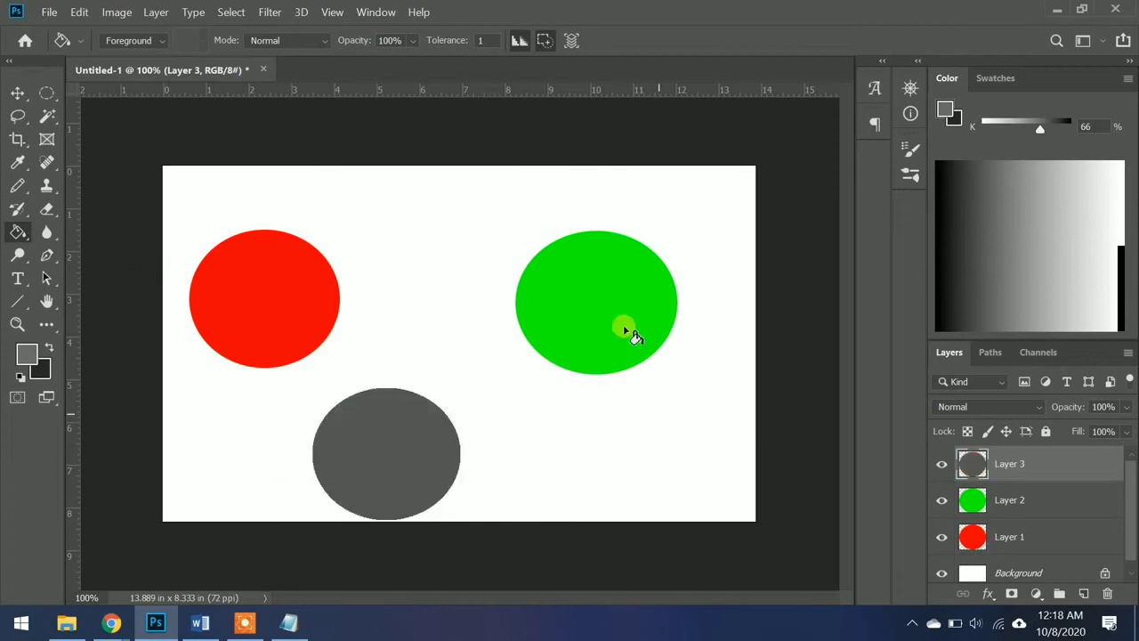
Step: Select Layer 2, pick a light gray of K 33 from the ramp, and fill its green circle
left_click(970, 501)
left_click_drag(1025, 178, 1062, 167)
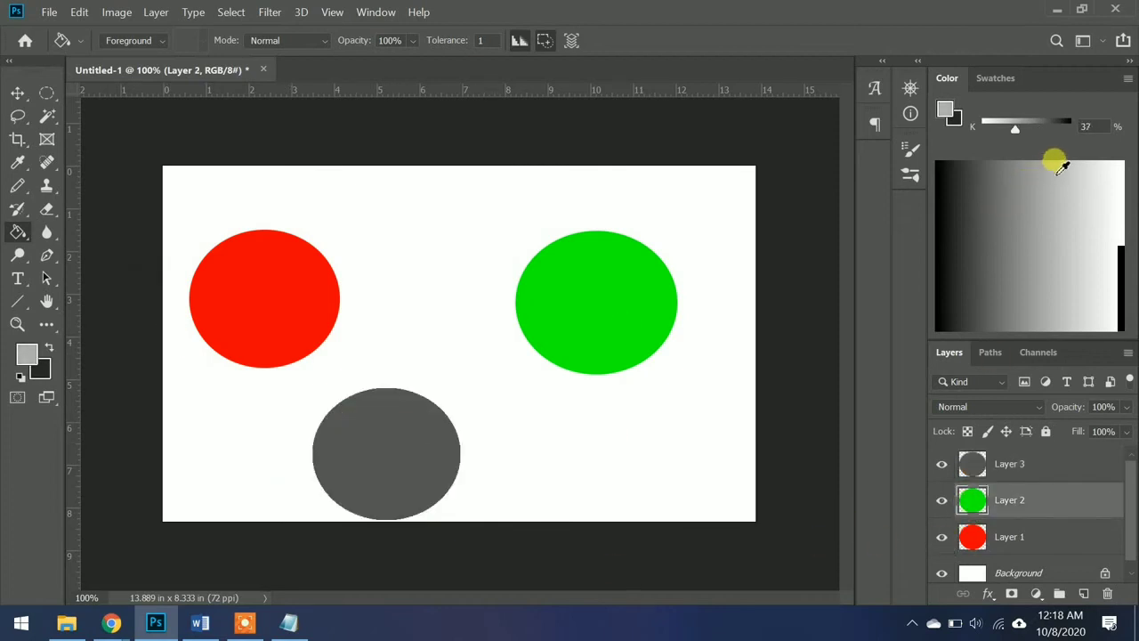
left_click(579, 293)
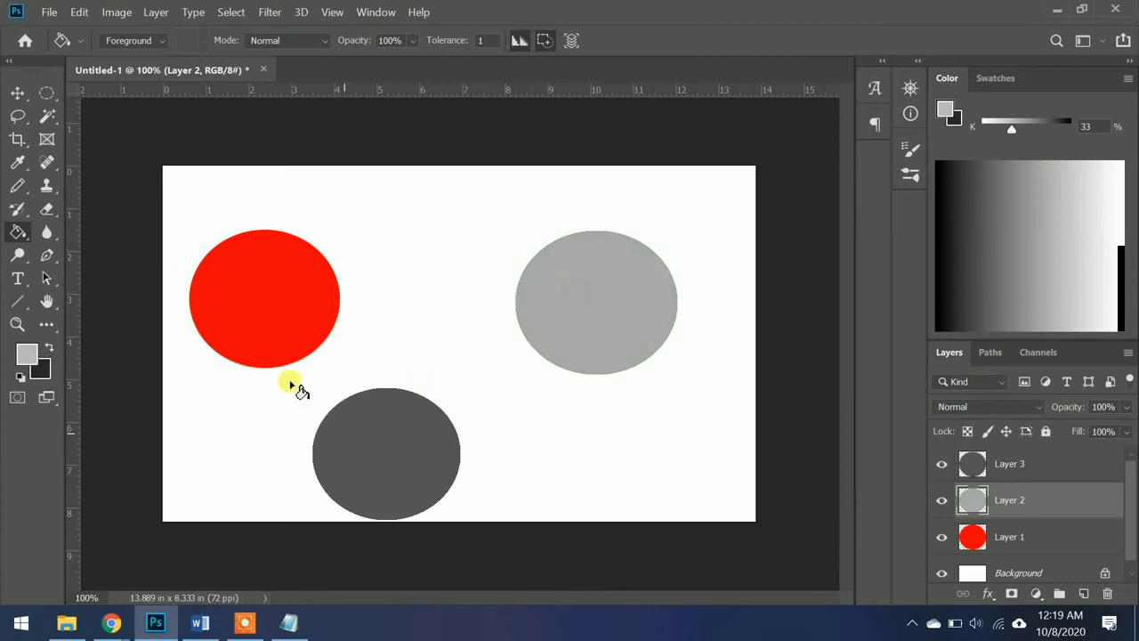
Step: Select Layer 1, pick a light gray of K 30 from the ramp, and fill its red circle
left_click(995, 539)
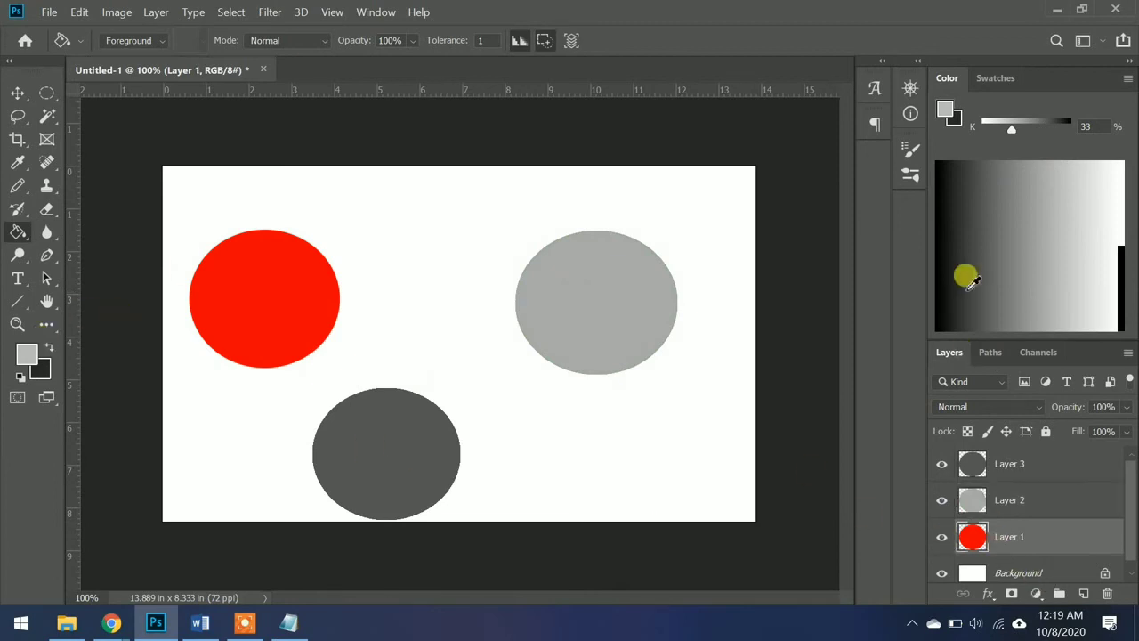
left_click_drag(986, 211, 1065, 311)
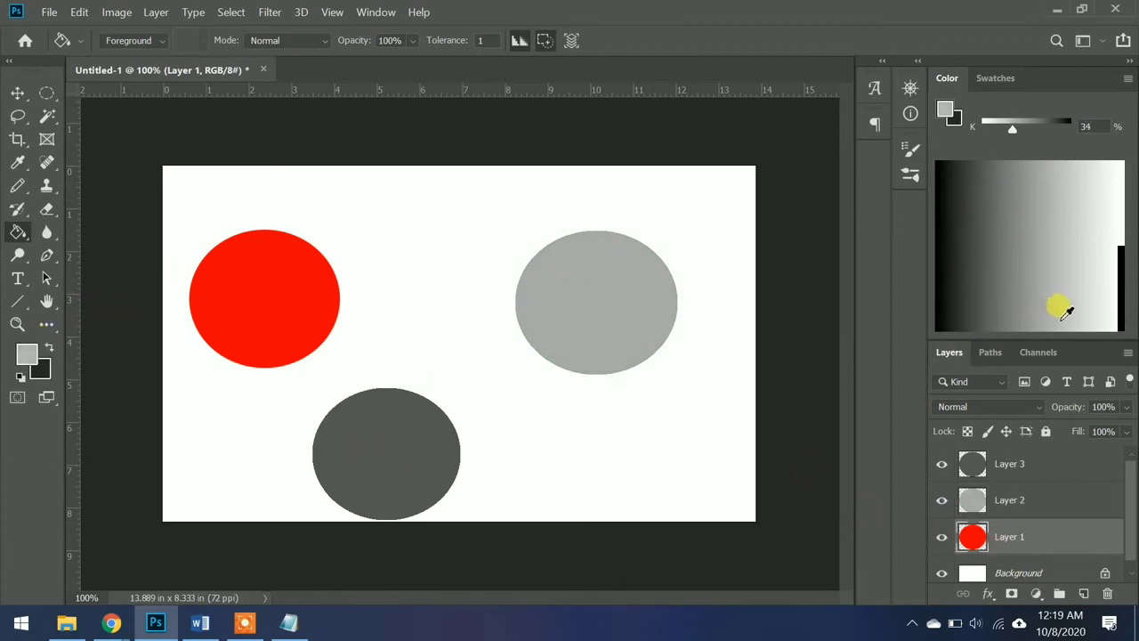
left_click(223, 294)
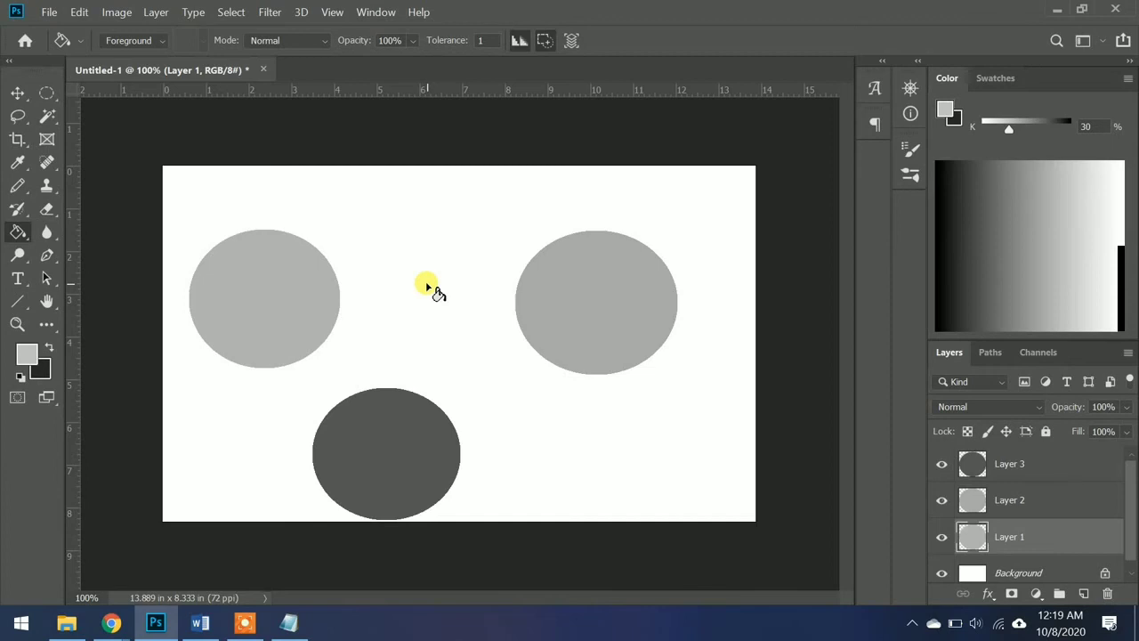
Step: Show the colour swatches and replace the current set with the HKS E Process swatches
left_click(995, 79)
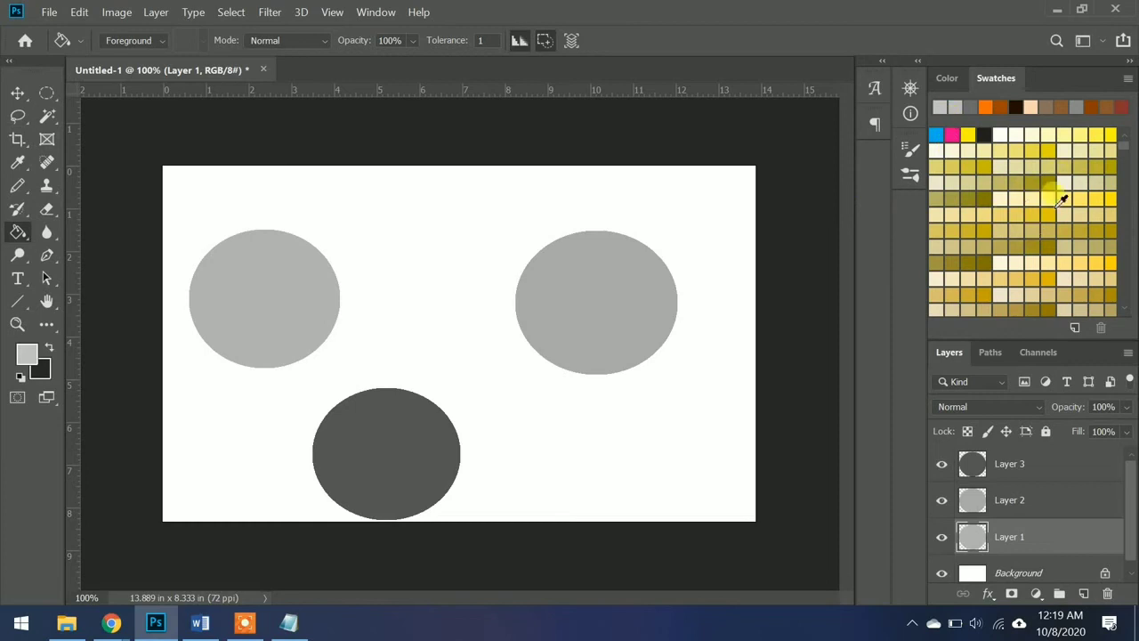
mouse_move(1126, 151)
left_mouse_down()
mouse_move(1128, 305)
mouse_move(1133, 138)
left_mouse_up()
left_click(1129, 80)
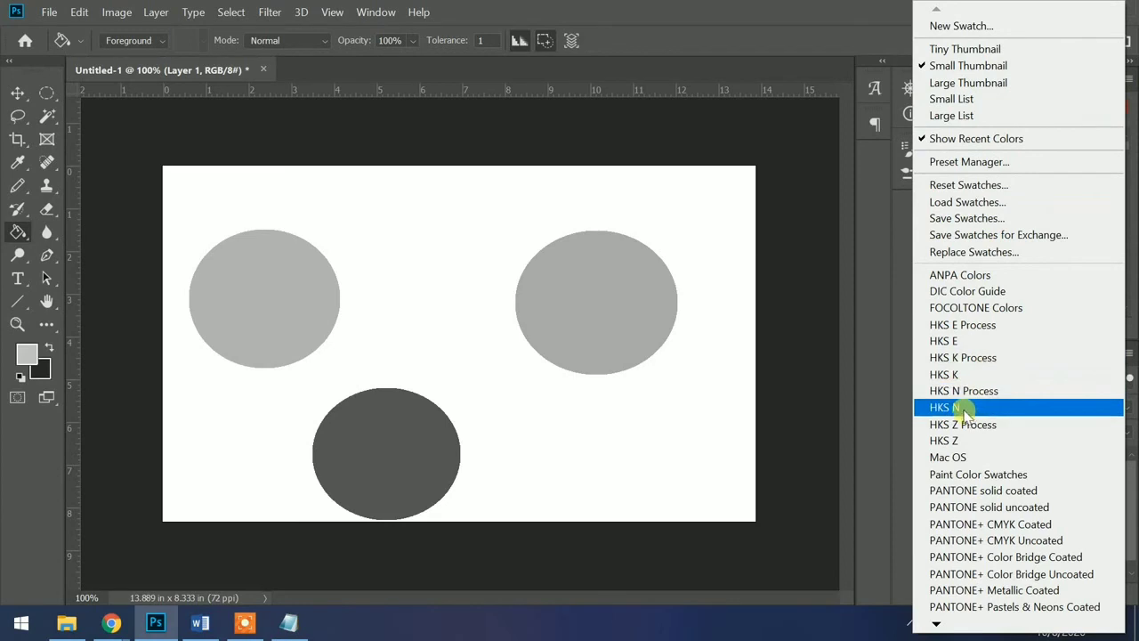
left_click(954, 326)
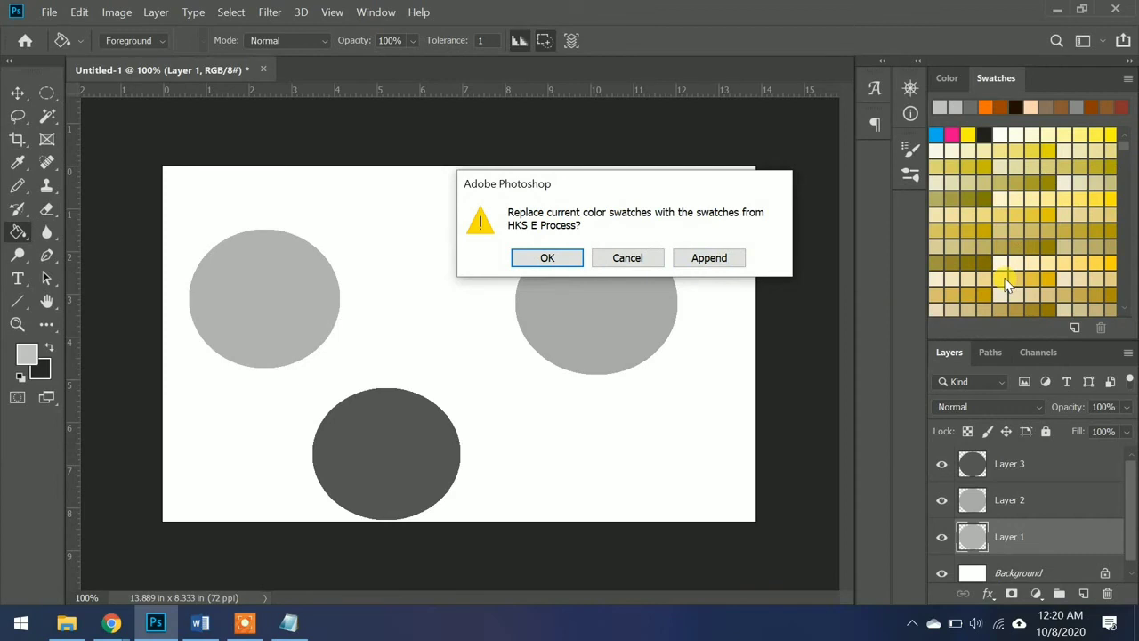
left_click(543, 259)
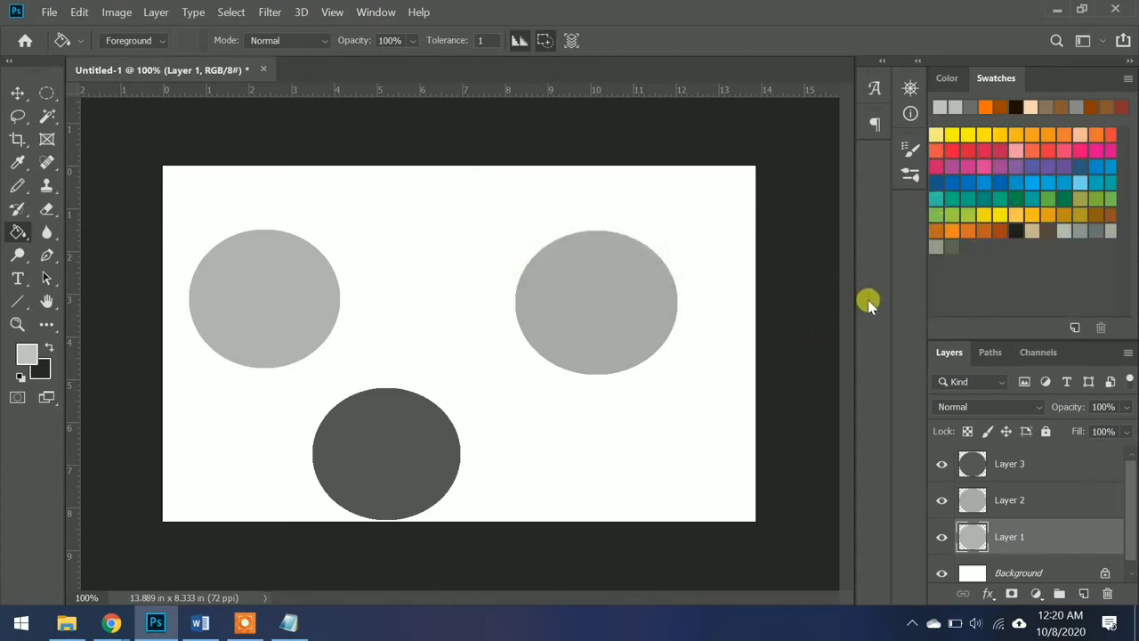
Step: Replace the current swatches with the PANTONE solid coated set and browse its colours
left_click(1127, 78)
left_click(955, 496)
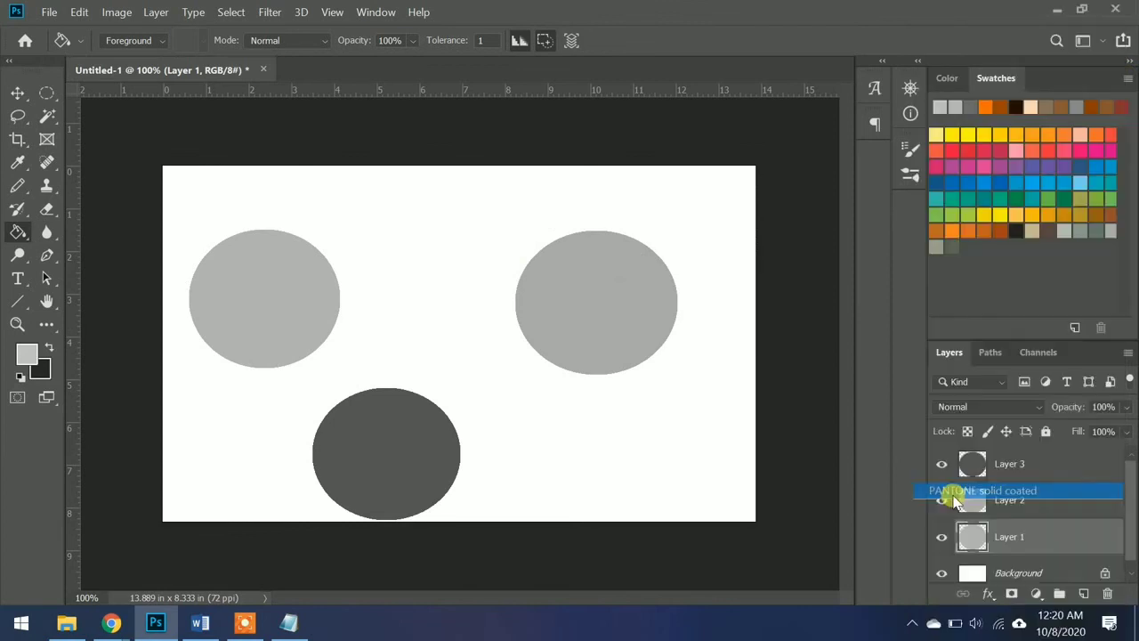
left_click(550, 257)
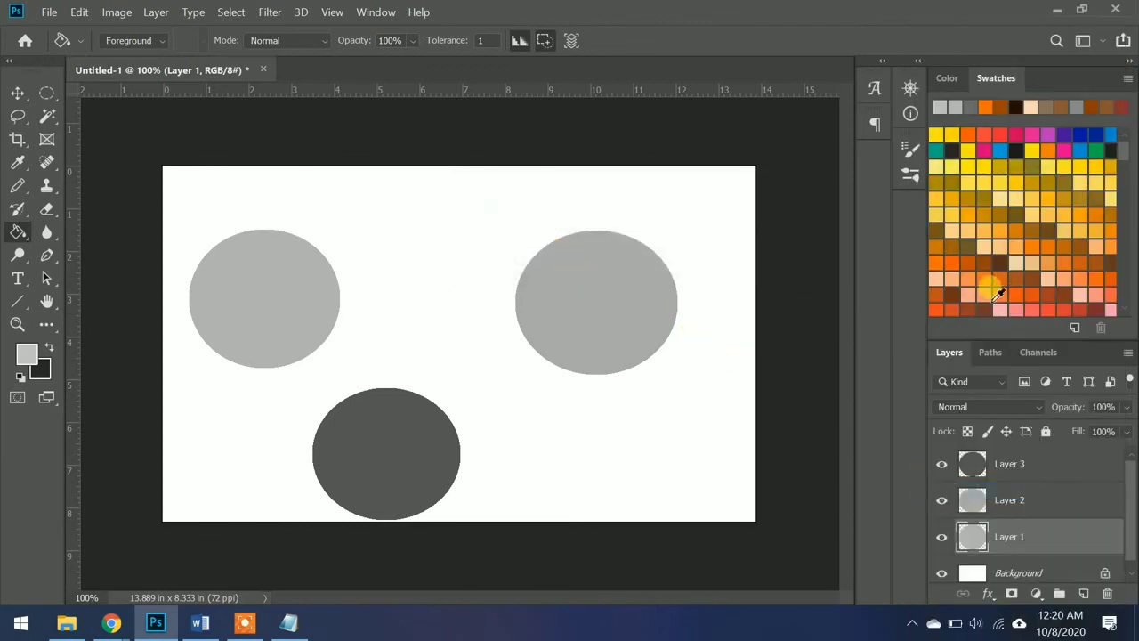
mouse_move(1123, 157)
left_mouse_down()
mouse_move(1120, 299)
mouse_move(1117, 140)
left_mouse_up()
Step: Replace the current swatches with the HKS E set
left_click(1127, 78)
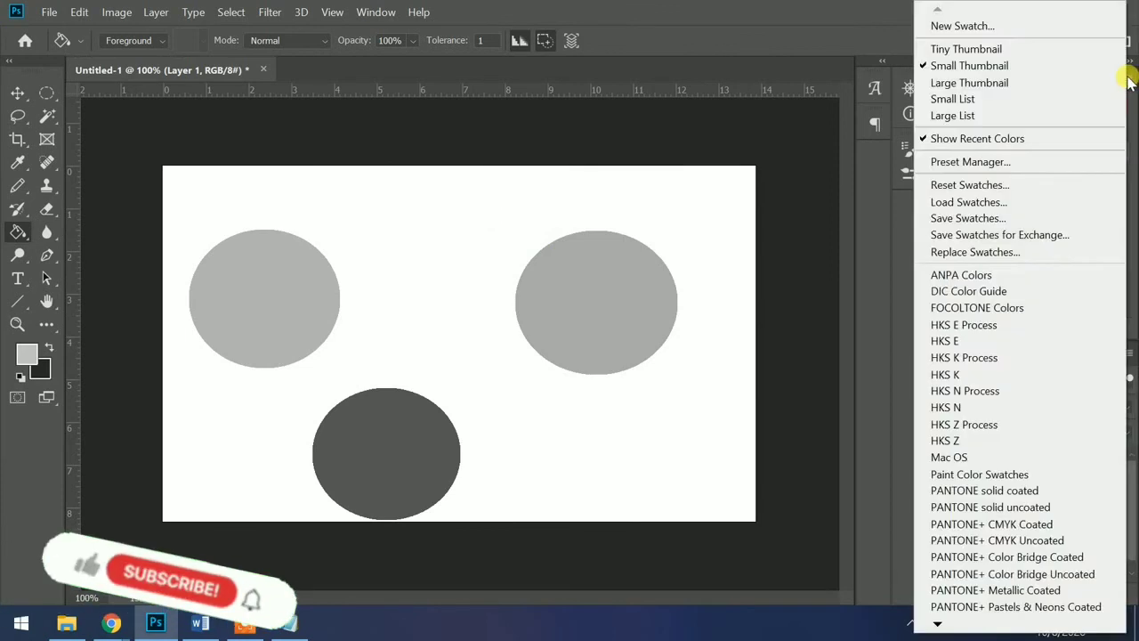
left_click(945, 343)
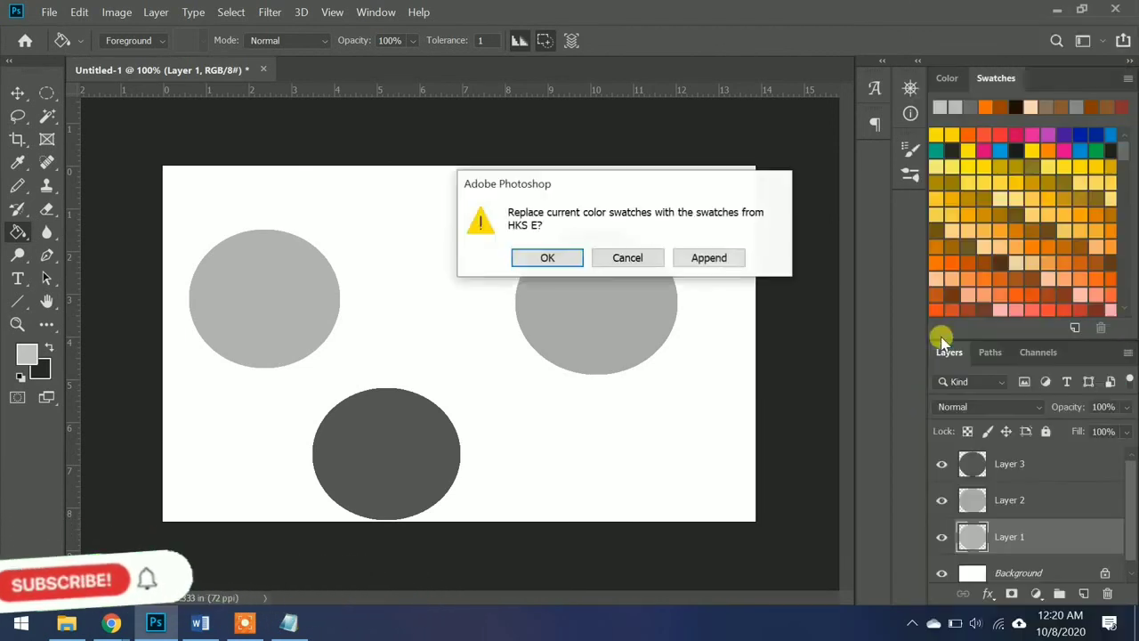
left_click(547, 257)
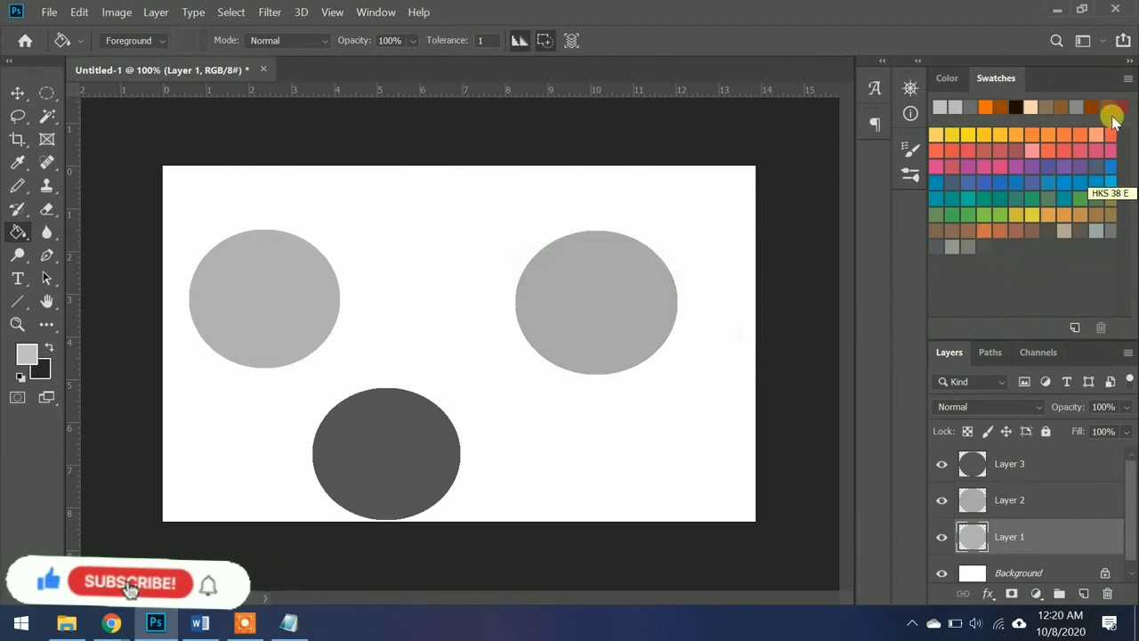
Step: Save the light gray foreground colour as a new swatch with the default name, and collapse the Libraries panel
left_click(1128, 81)
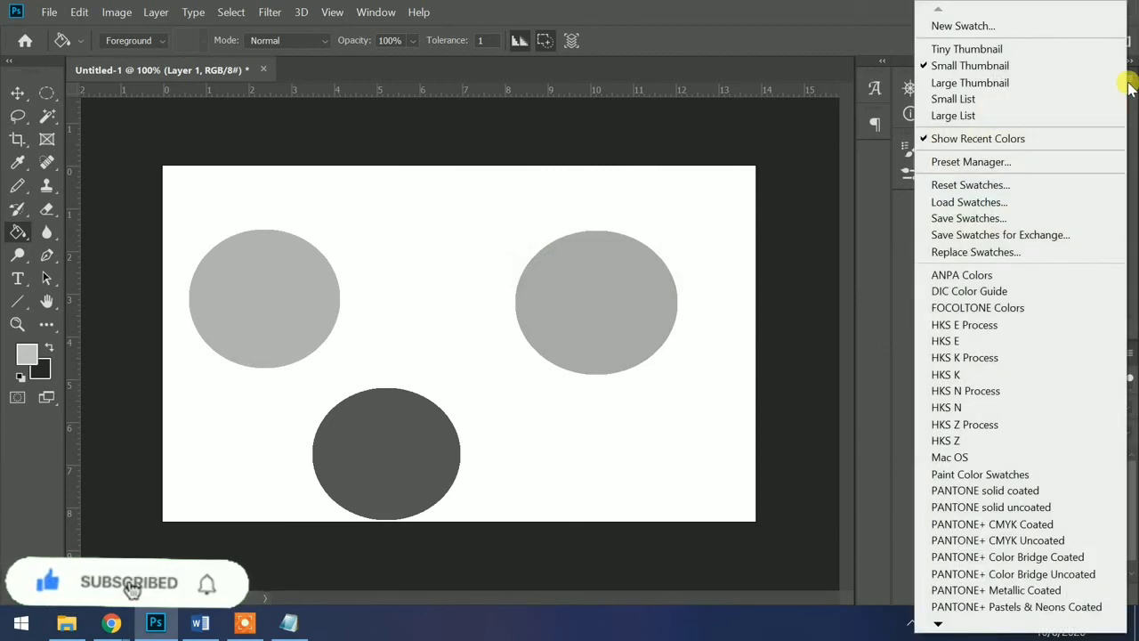
left_click(946, 26)
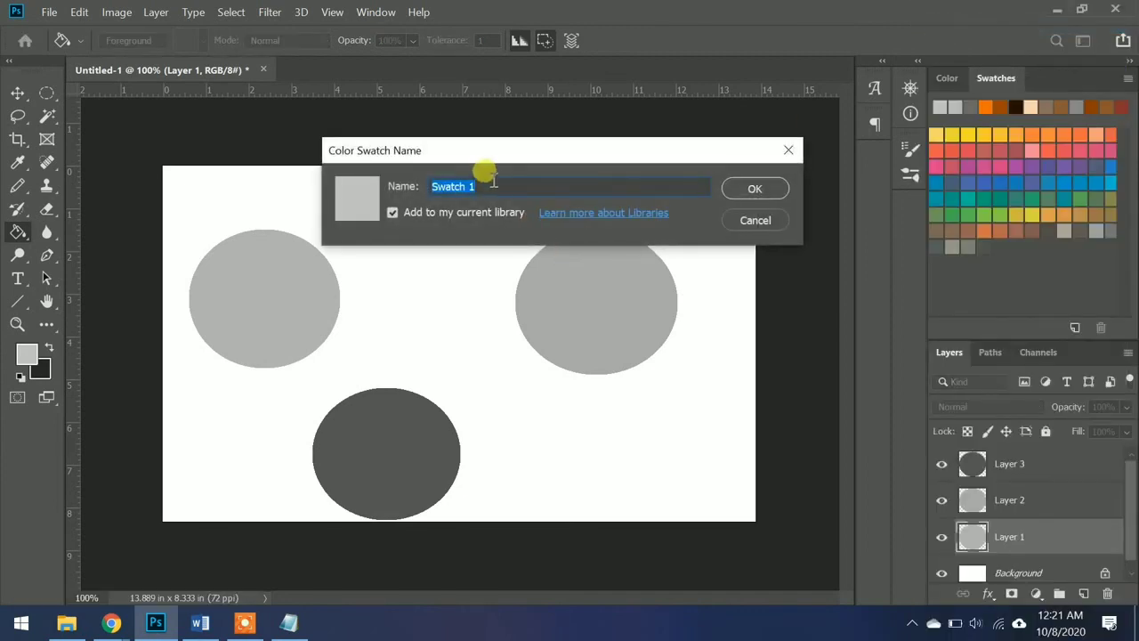
left_click(746, 189)
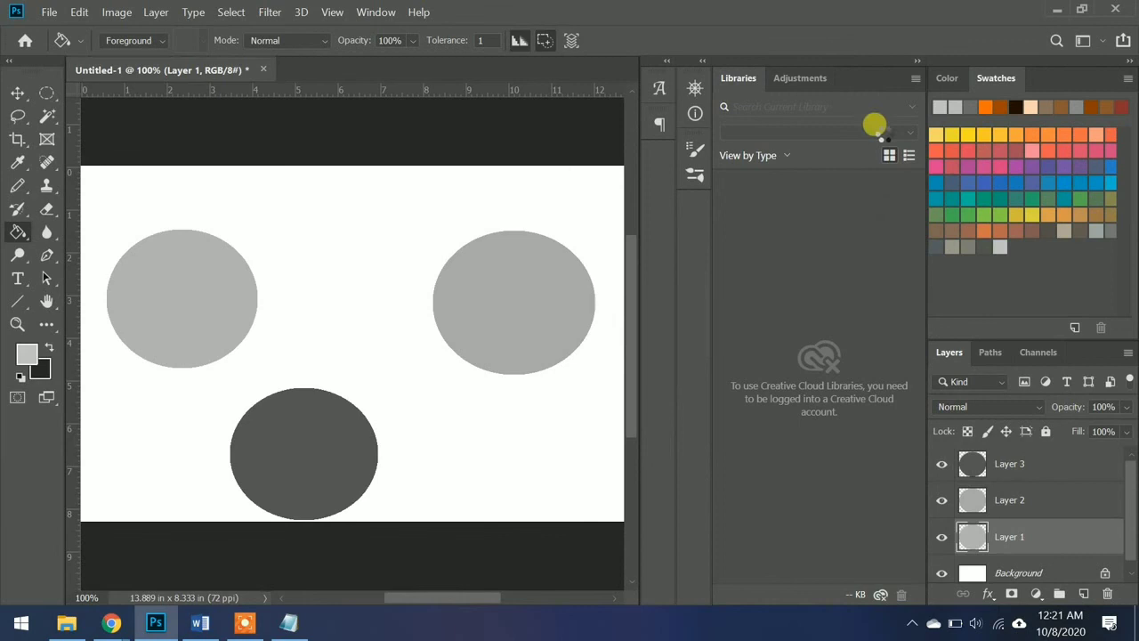
left_click(916, 63)
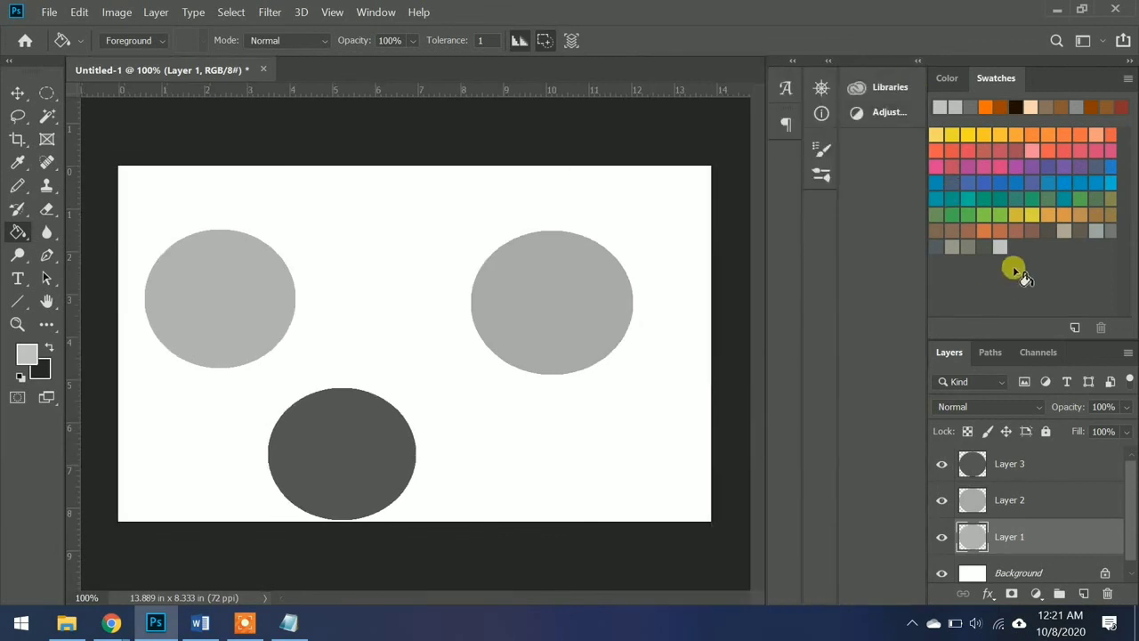
Step: Set the foreground colour to a strong red, c91d1d, in the Color Picker
left_click(27, 352)
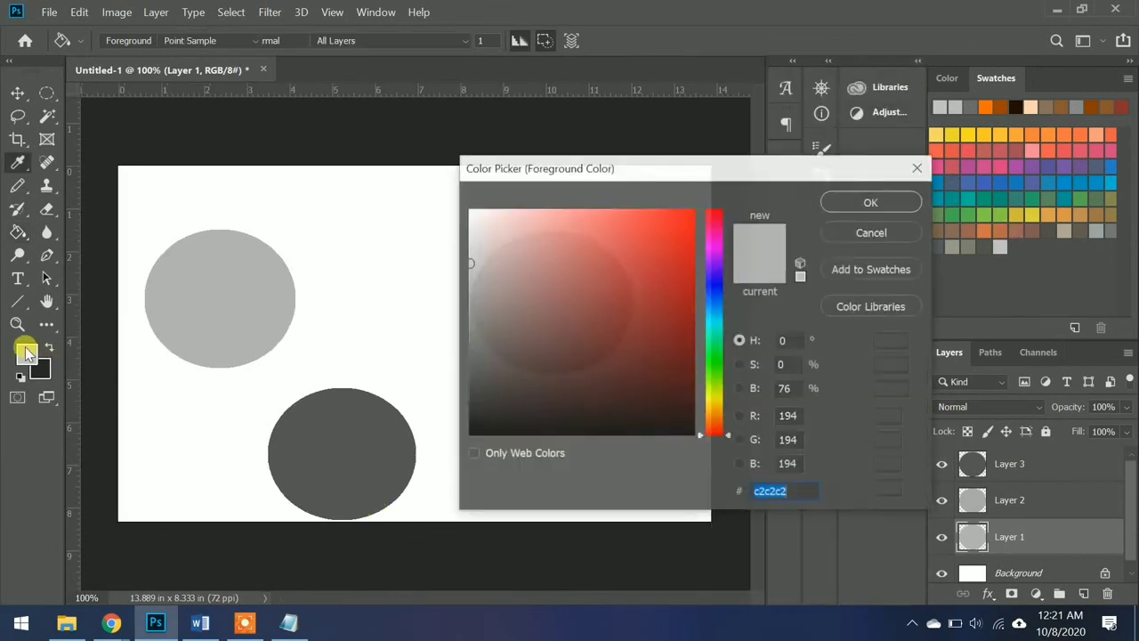
left_click_drag(654, 281, 657, 253)
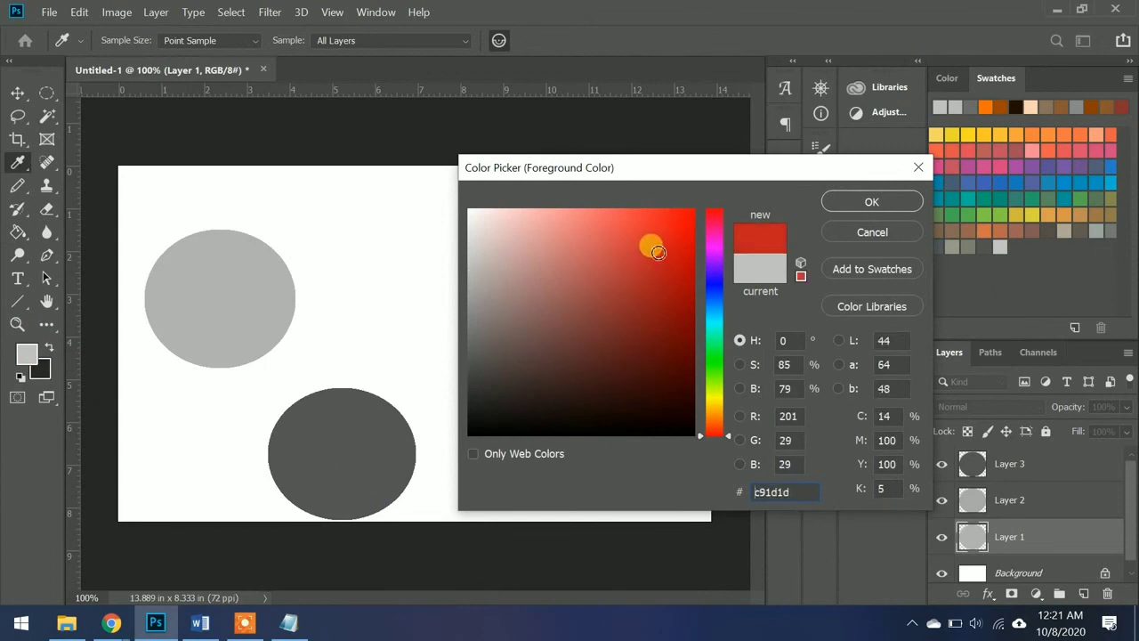
left_click(870, 204)
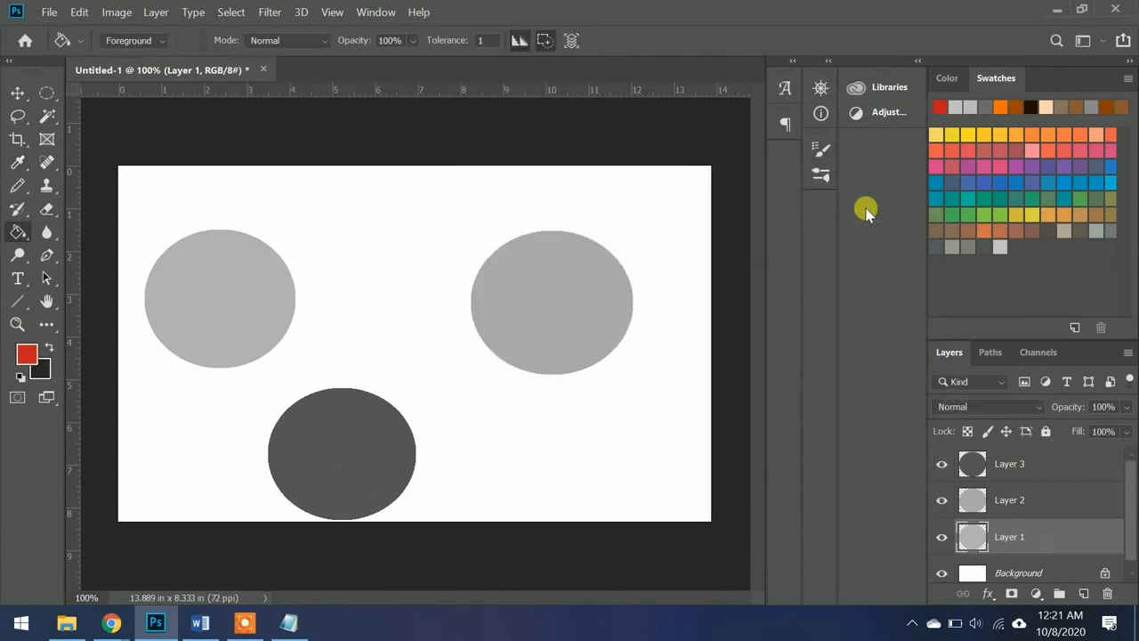
Step: Save the red foreground colour as a new swatch with the default name
left_click(1128, 78)
left_click(941, 26)
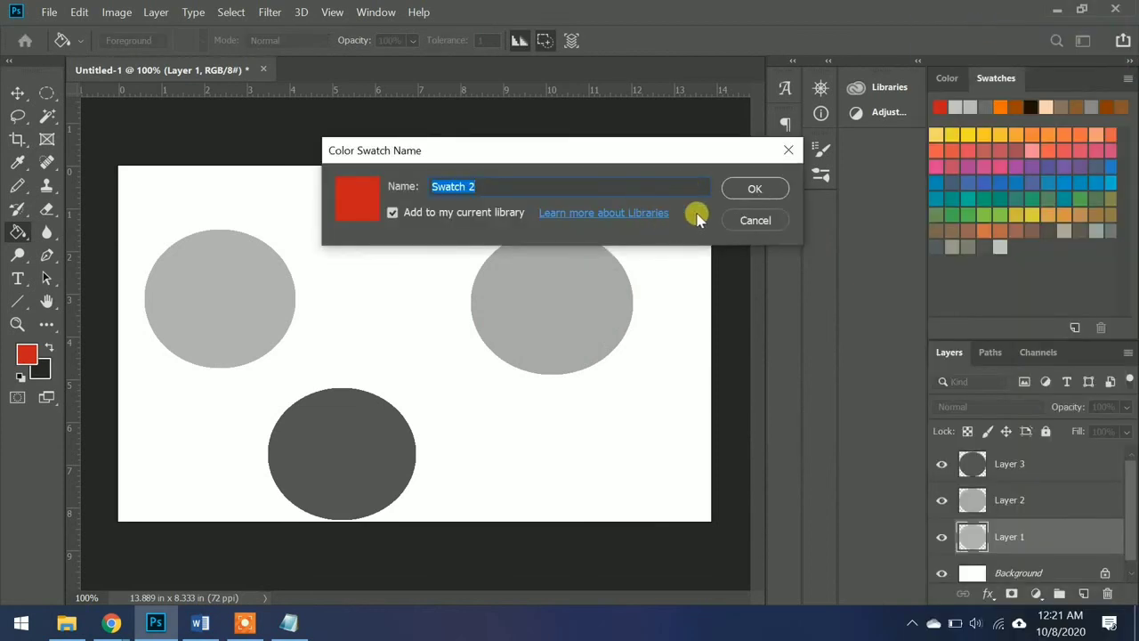
left_click(747, 186)
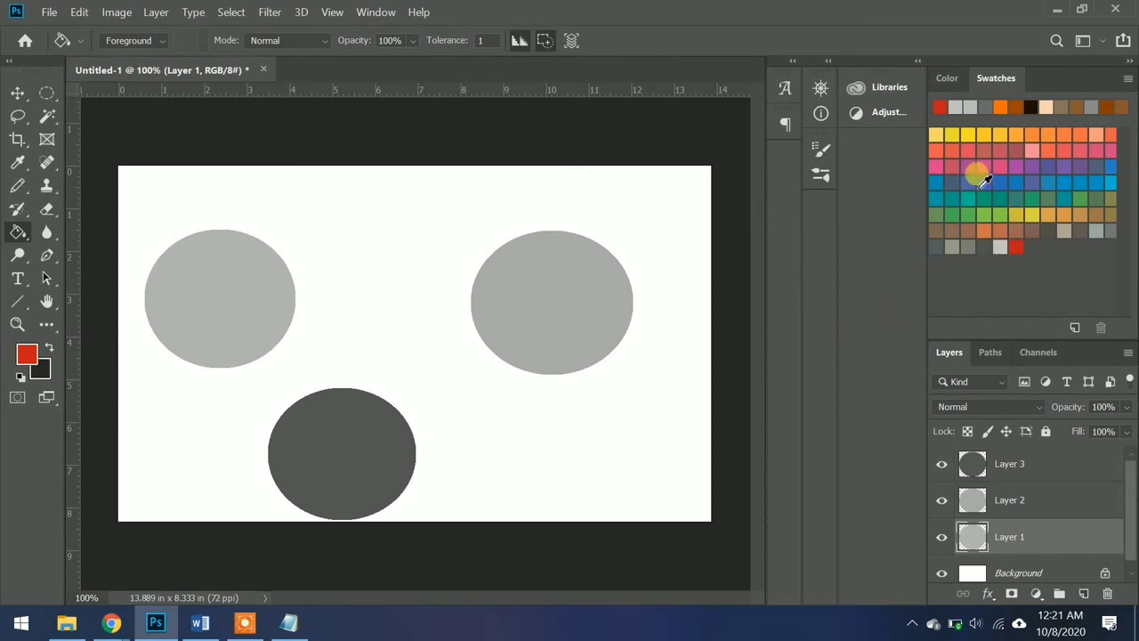
Step: Pick the saved red swatch, try to fill the dark gray circle while Layer 1 is active, and undo the fill
left_click(984, 233)
left_click(1016, 246)
left_click(323, 431)
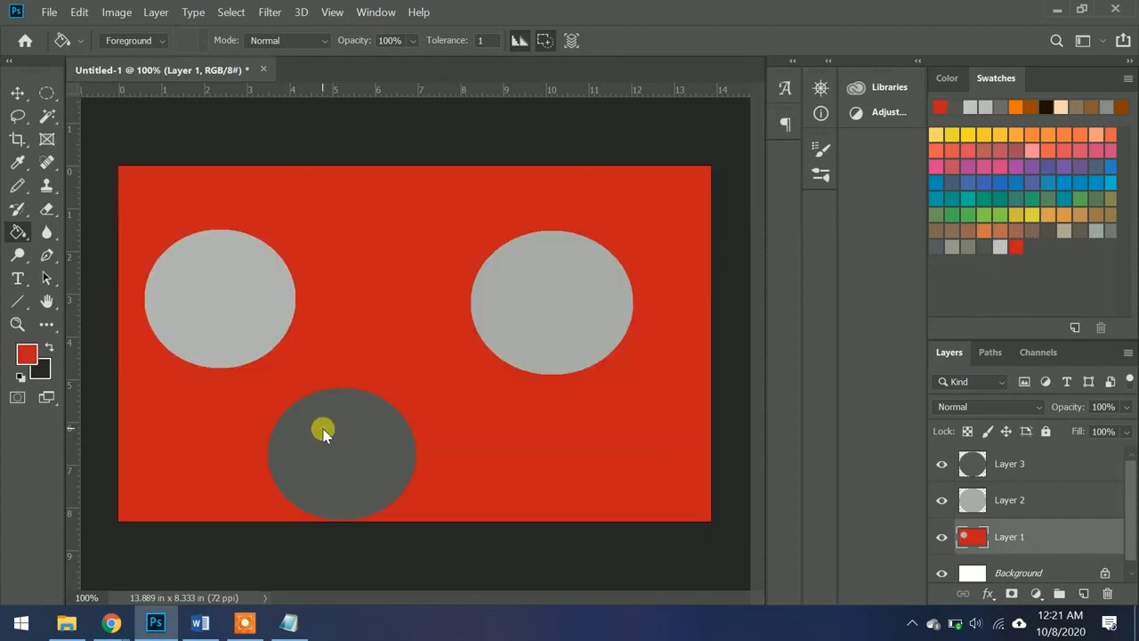
key("ctrl+z")
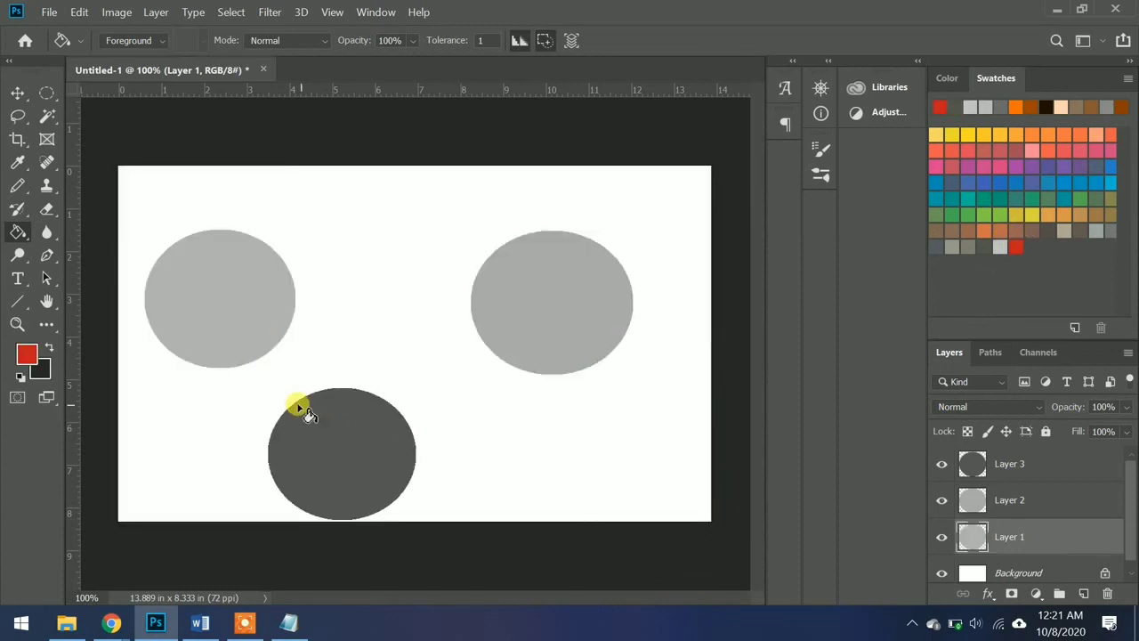
Step: Select Layer 1 and fill its light gray circle with the red foreground colour
left_click(973, 501)
left_click(973, 539)
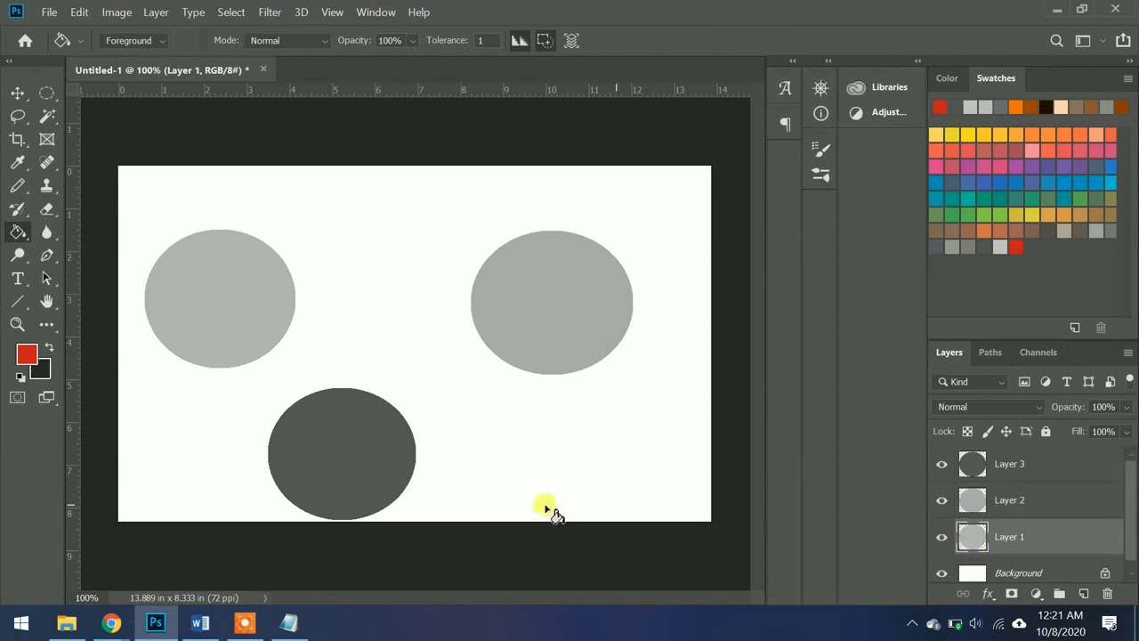
left_click(187, 282)
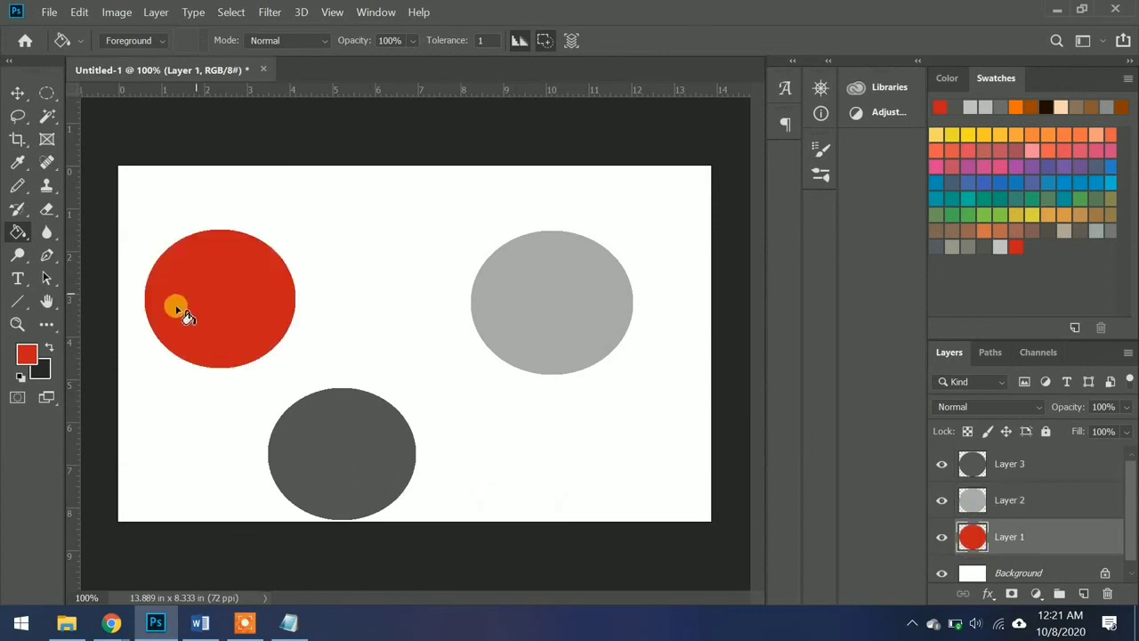